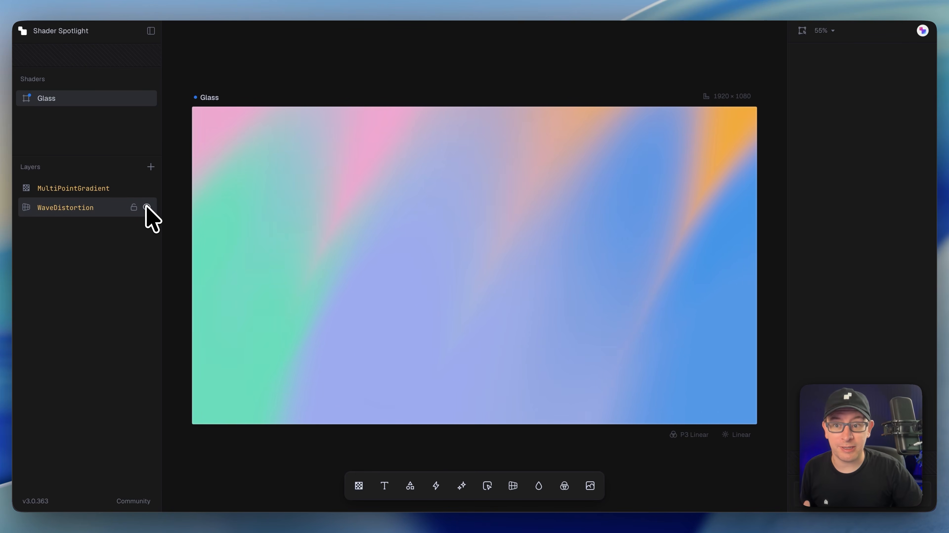
Move the gradient's pink colour point to about X 25.9%, Y 13% with the WaveDistortion layer temporarily hidden
{"action": "left_click", "coordinate": [146, 208]}
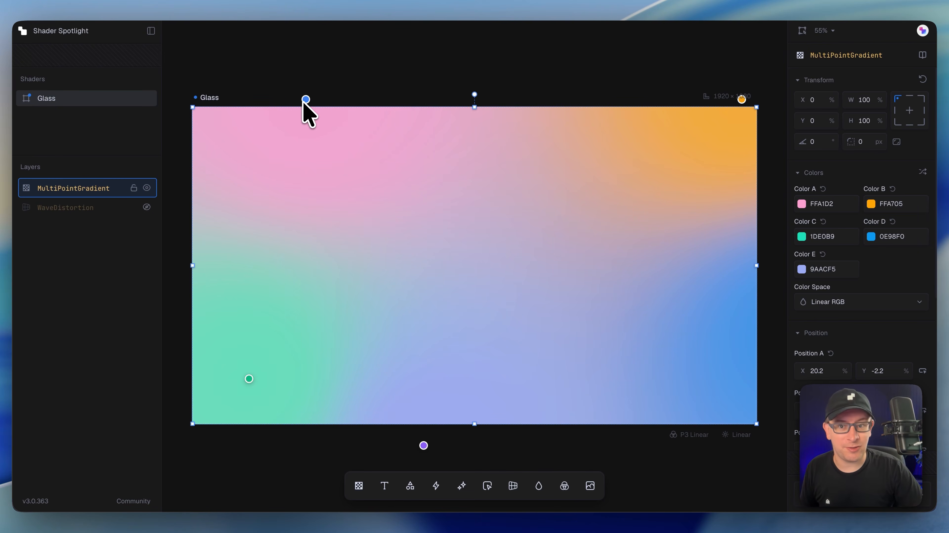
{"action": "left_click_drag", "start_coordinate": [410, 318], "coordinate": [339, 149]}
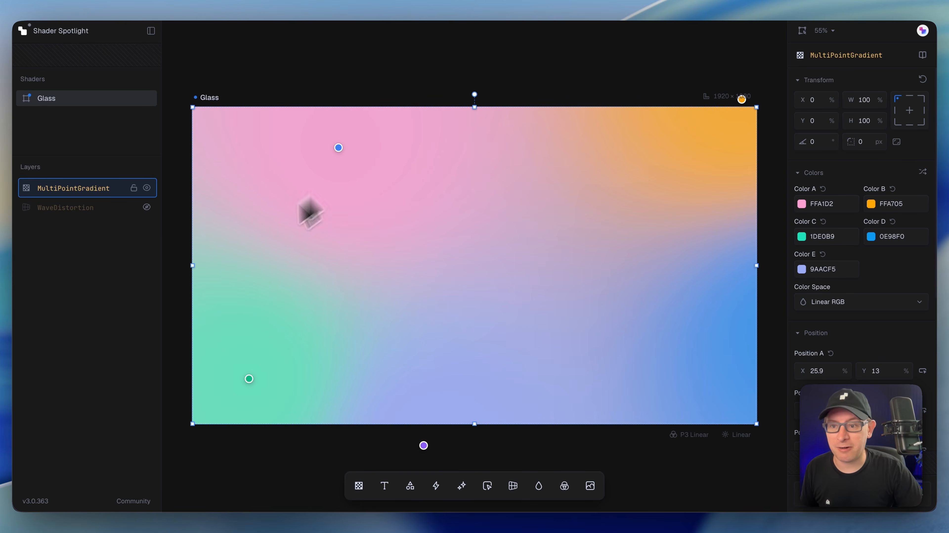
{"action": "left_click", "coordinate": [147, 207]}
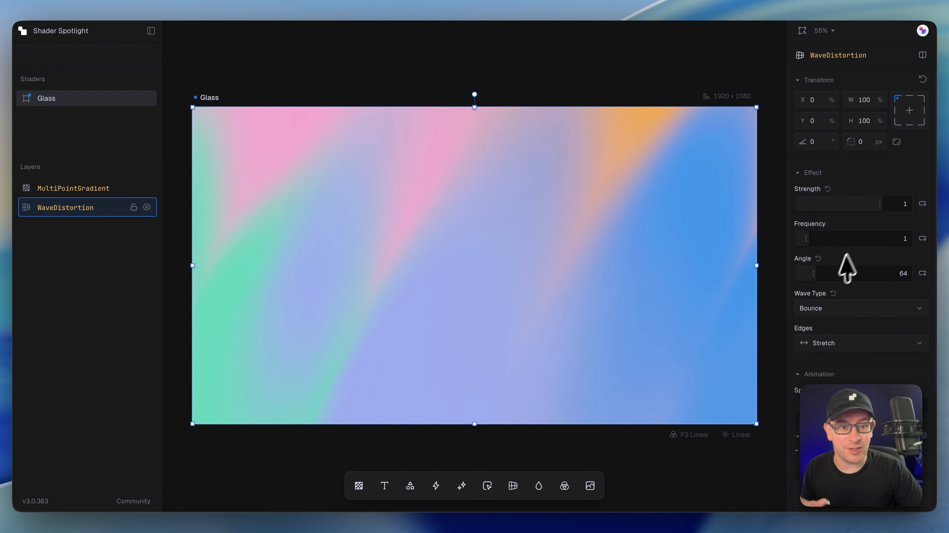
Set the WaveDistortion layer's frequency to 1.6, angle to 45 and animation speed to 2.2
{"action": "left_click_drag", "start_coordinate": [806, 241], "coordinate": [813, 208]}
{"action": "scroll", "coordinate": [834, 304], "scroll_direction": "down", "scroll_amount": 3}
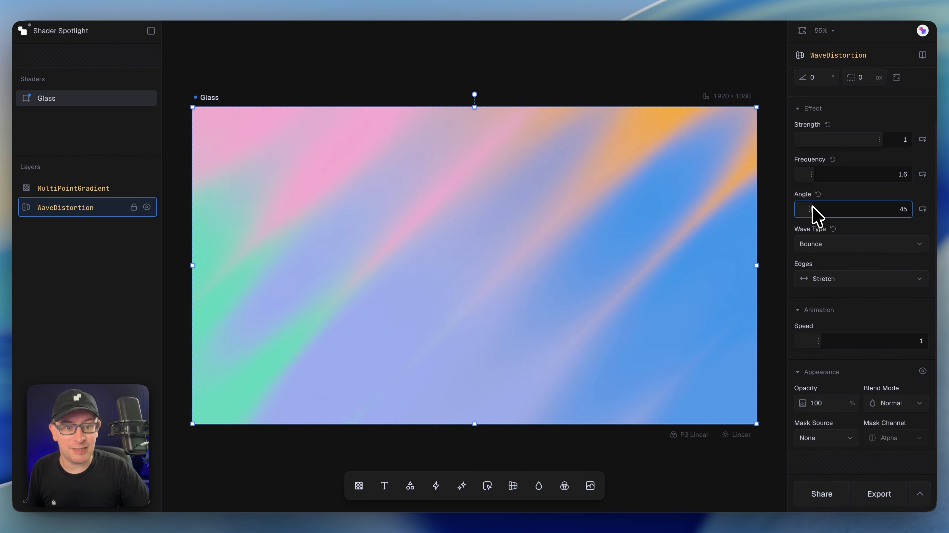
{"action": "left_click_drag", "start_coordinate": [819, 340], "coordinate": [849, 341]}
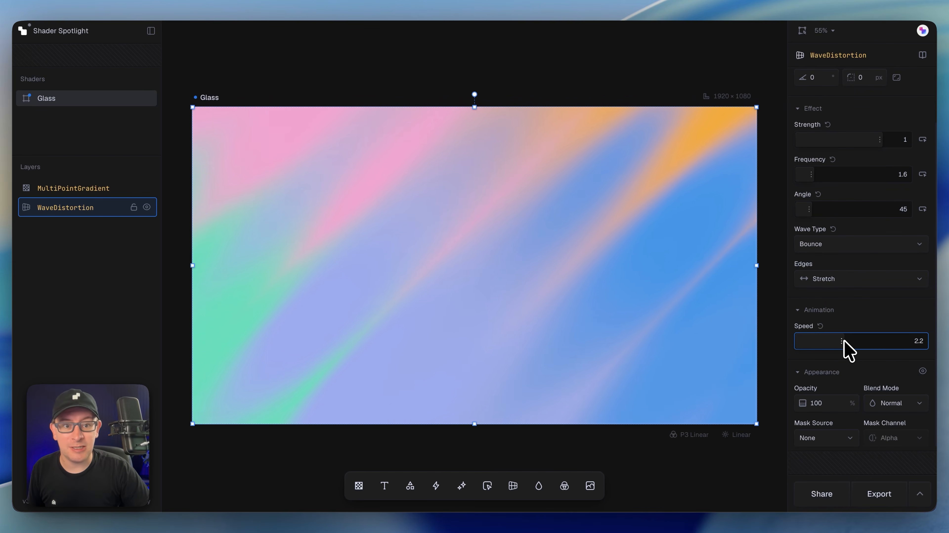
Try the Sawtooth wave type on the WaveDistortion layer and settle on Sine
{"action": "scroll", "coordinate": [851, 299], "scroll_direction": "up", "scroll_amount": 3}
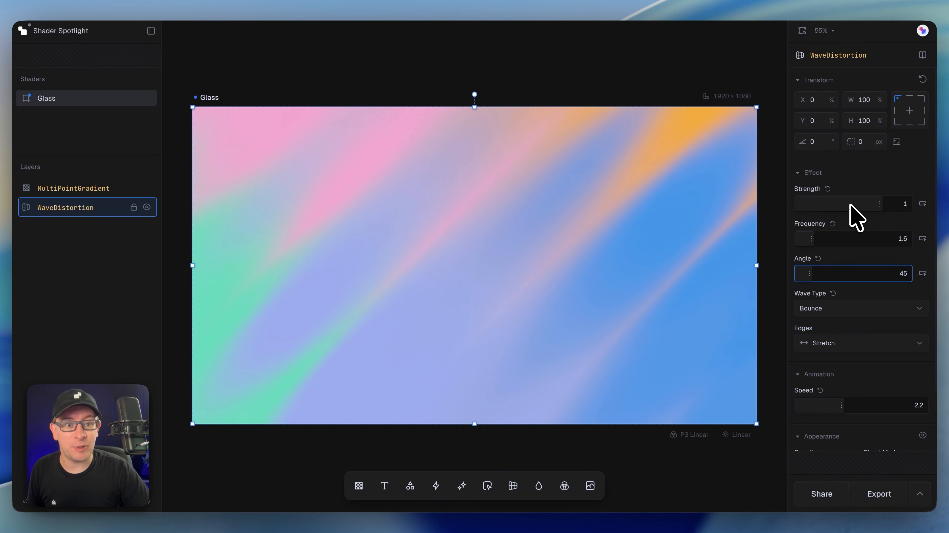
{"action": "left_click", "coordinate": [830, 310]}
{"action": "left_click", "coordinate": [832, 378]}
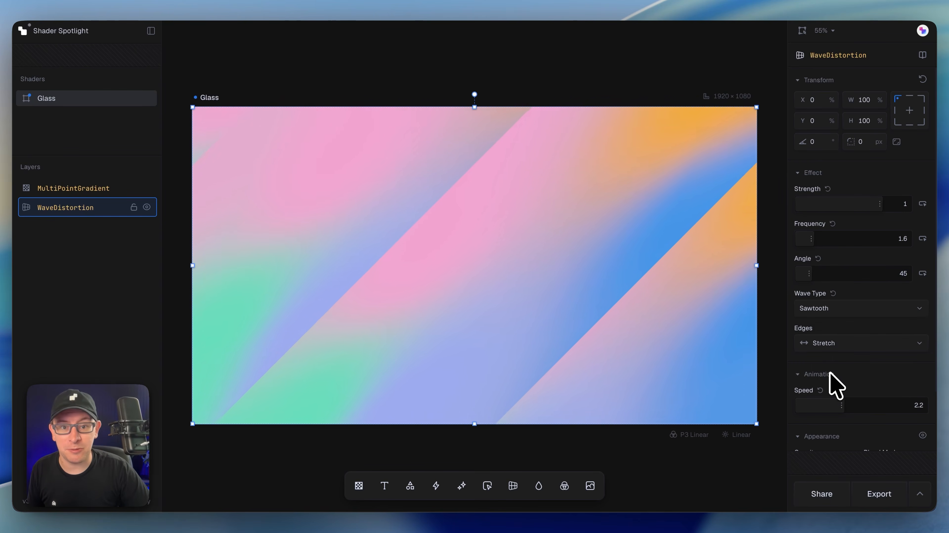
{"action": "left_click", "coordinate": [834, 312]}
{"action": "left_click", "coordinate": [833, 333]}
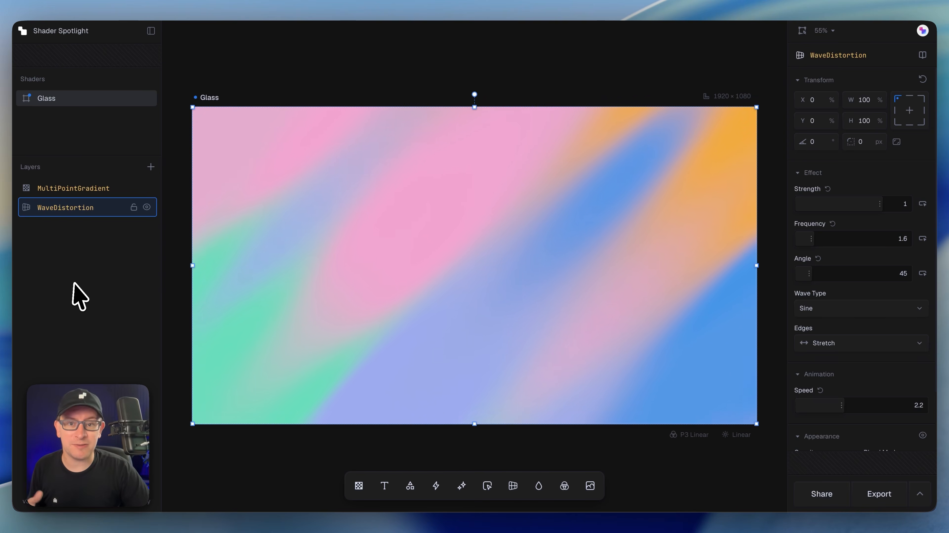
{"action": "left_click", "coordinate": [81, 295]}
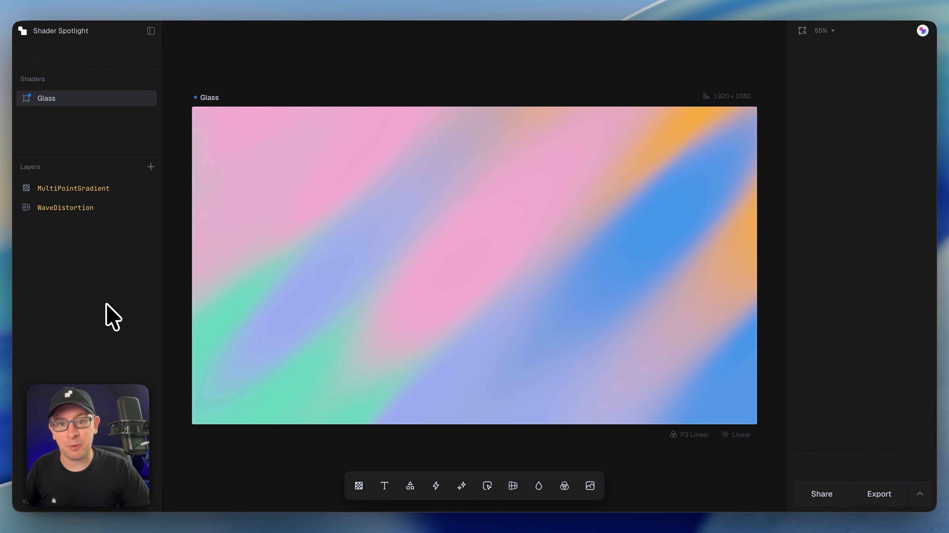
Add a Glass component on top of the animated gradient and deselect it
{"action": "left_click", "coordinate": [436, 486]}
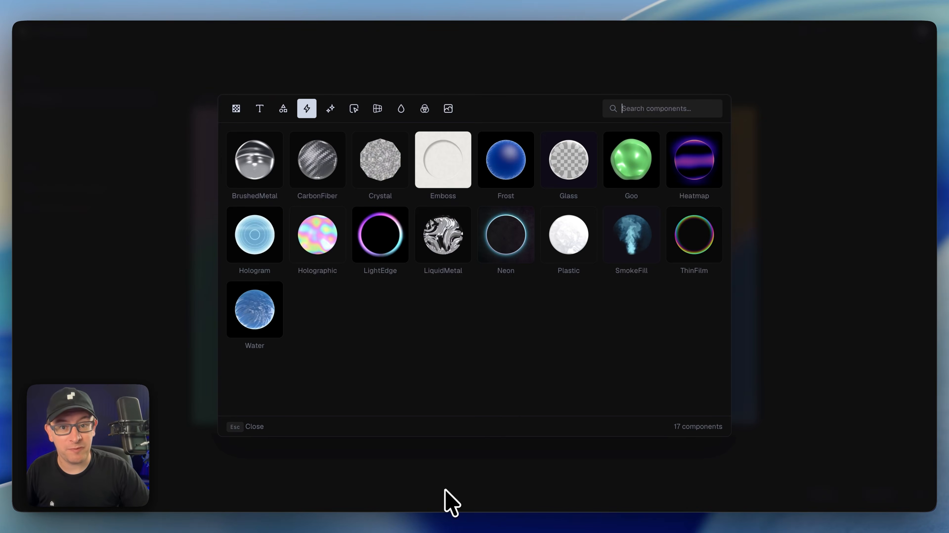
{"action": "left_click", "coordinate": [568, 164]}
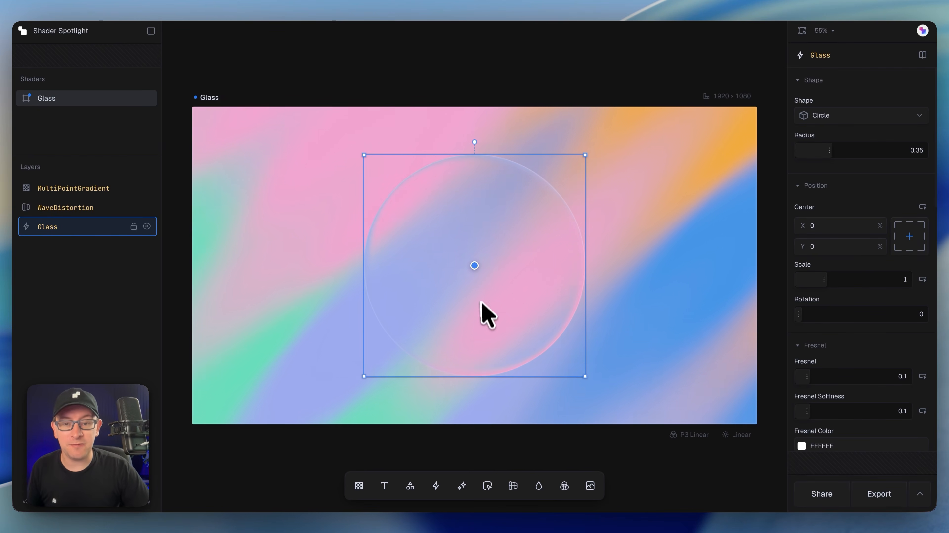
{"action": "left_click", "coordinate": [140, 322]}
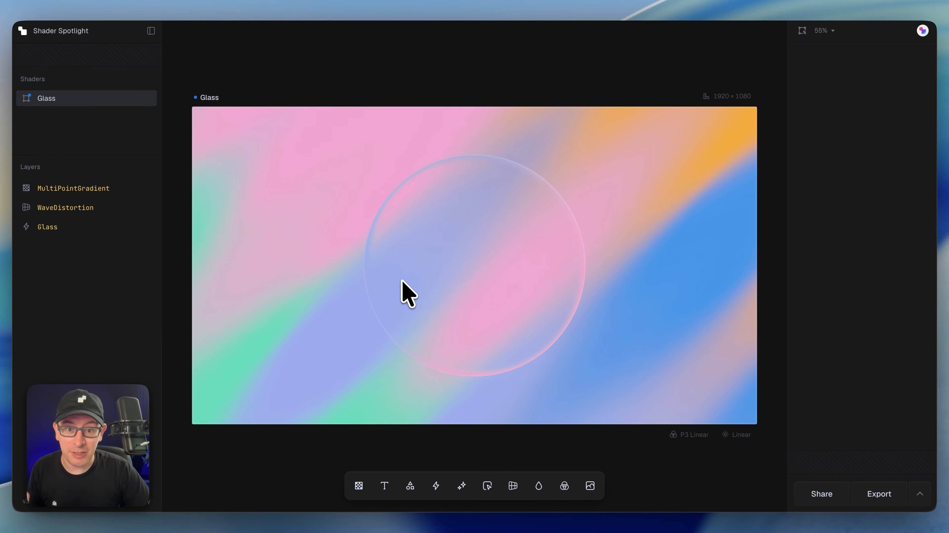
Insert the orange discs image between the WaveDistortion and Glass layers and offset it to about X 14%, Y 6.4%
{"action": "left_click", "coordinate": [590, 485]}
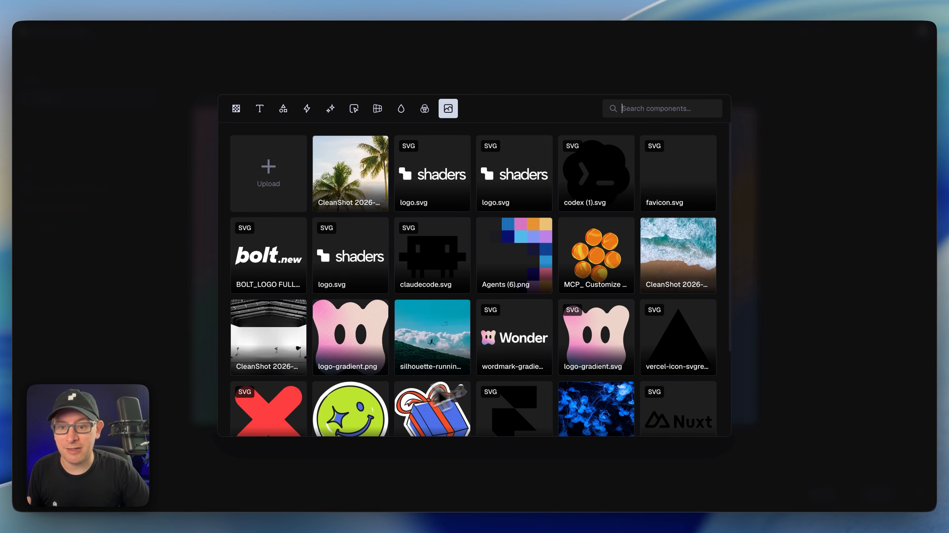
{"action": "left_click", "coordinate": [596, 270]}
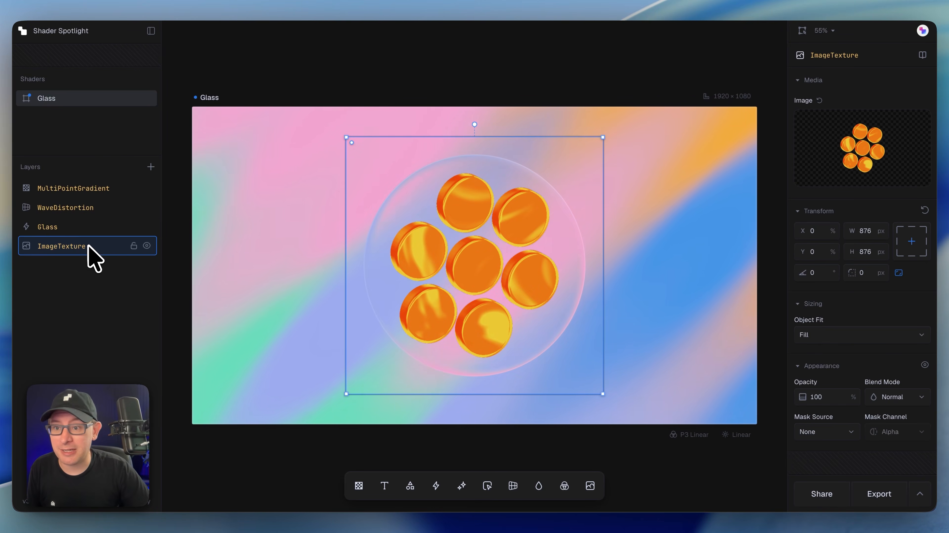
{"action": "left_click_drag", "start_coordinate": [92, 249], "coordinate": [109, 224]}
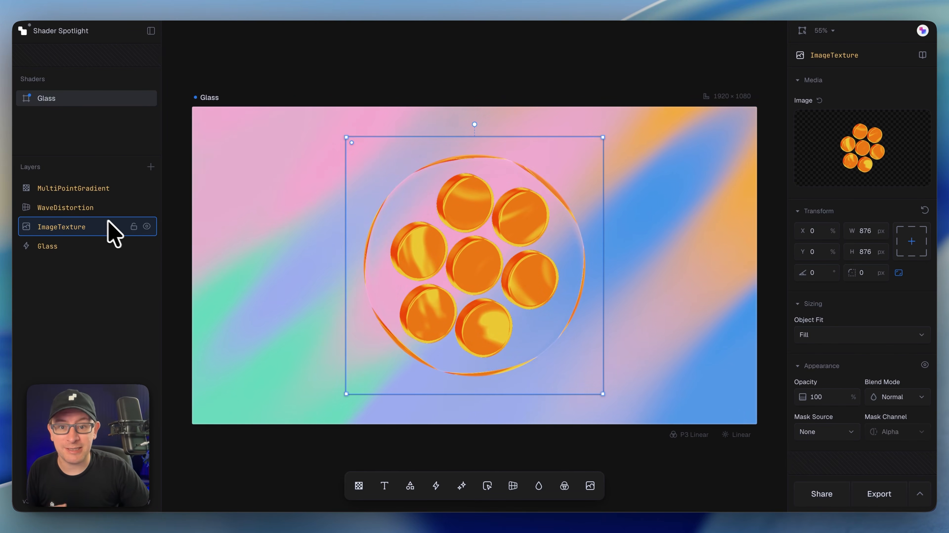
{"action": "left_click_drag", "start_coordinate": [483, 267], "coordinate": [562, 277]}
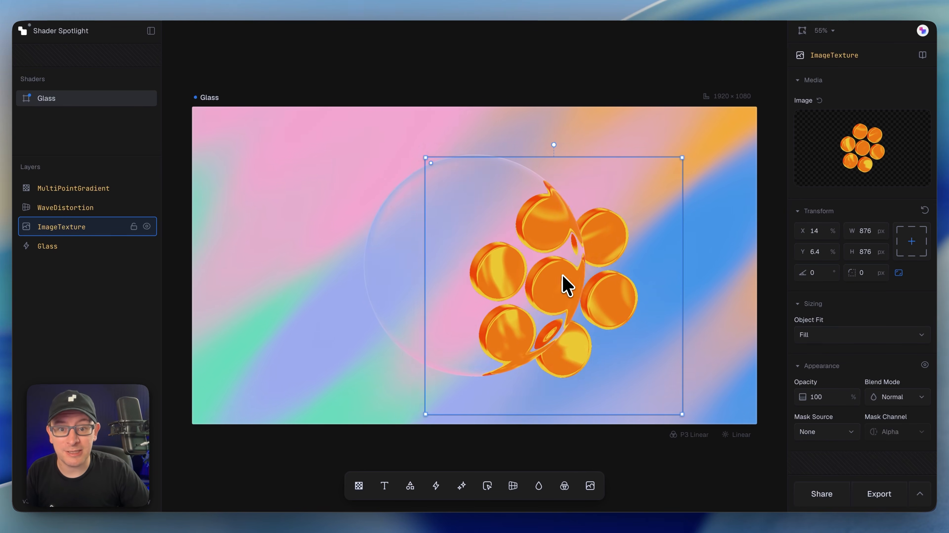
Change the Glass layer's shape to Polygon and try a rounding of 0.42
{"action": "left_click", "coordinate": [388, 257]}
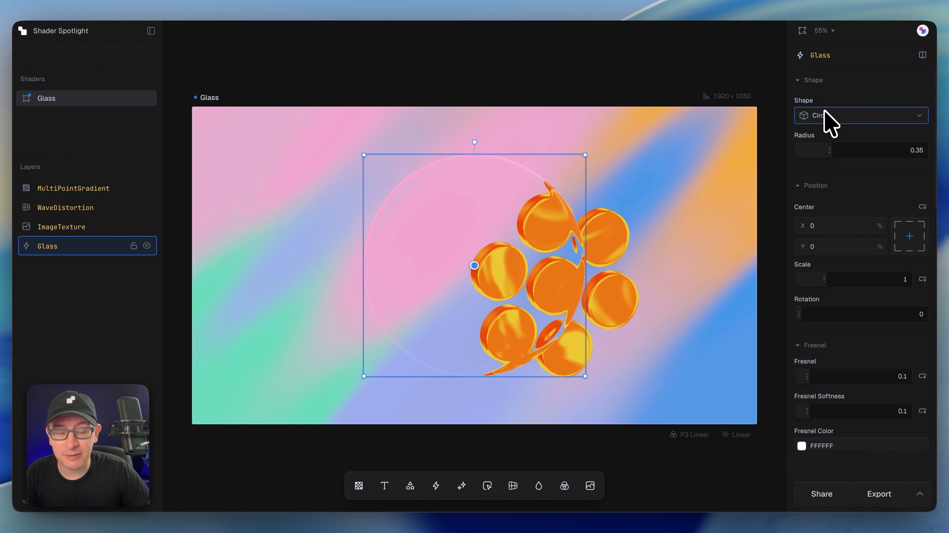
{"action": "left_click", "coordinate": [829, 119]}
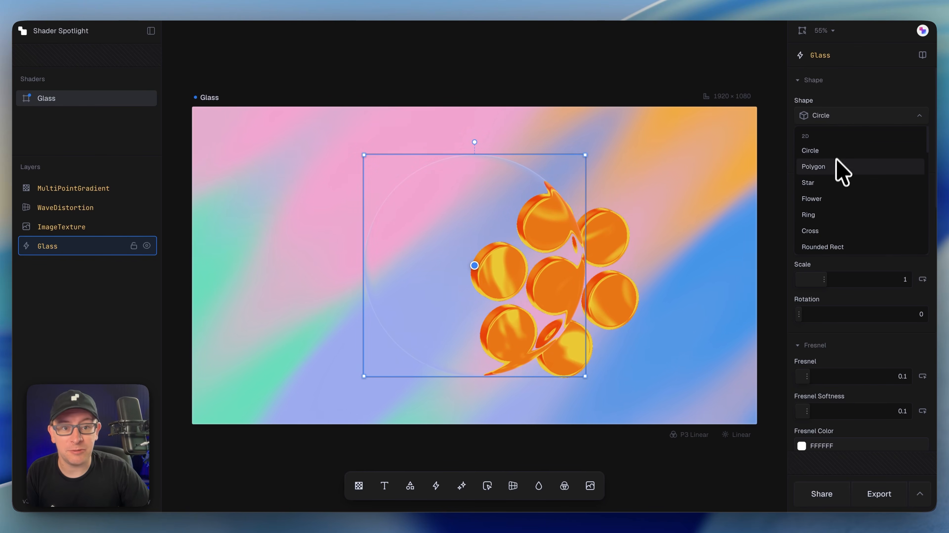
{"action": "left_click", "coordinate": [834, 169]}
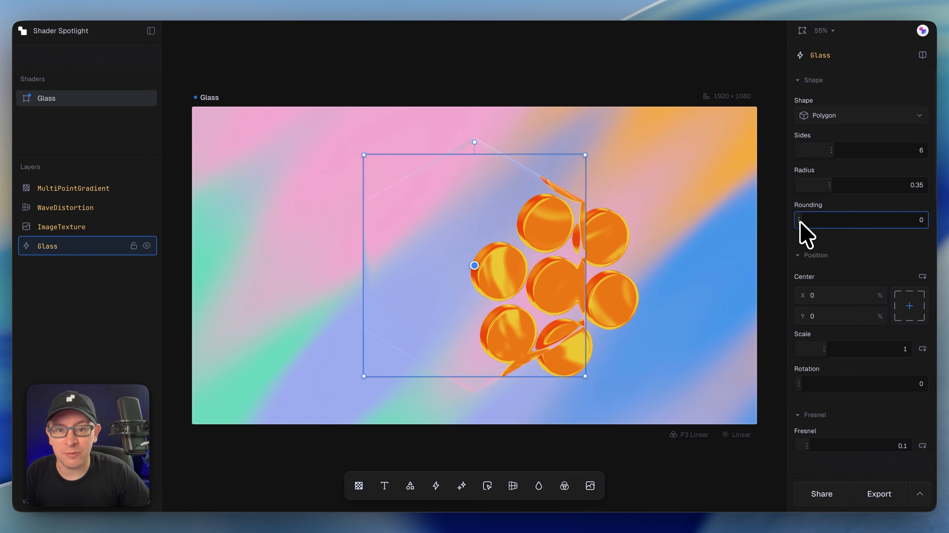
{"action": "left_click_drag", "start_coordinate": [801, 222], "coordinate": [841, 229]}
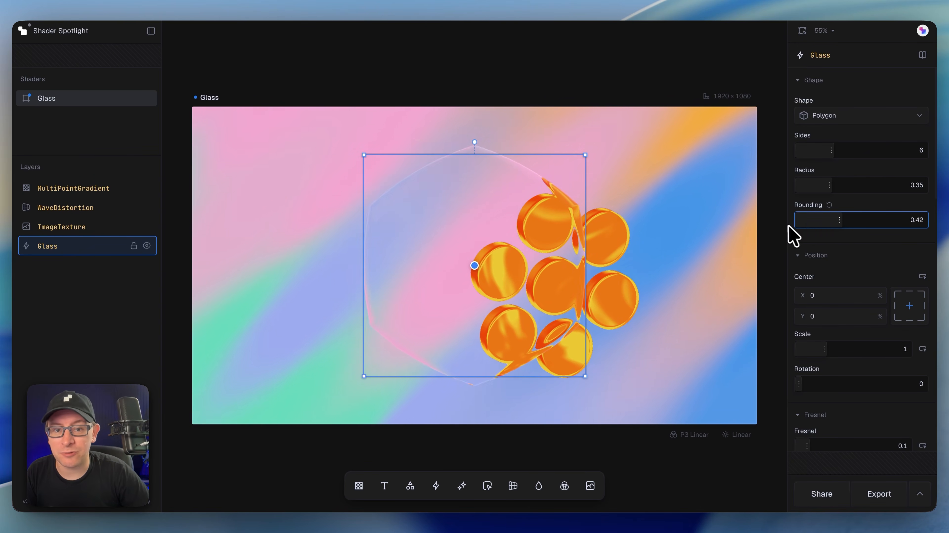
Set the Glass layer's Fresnel to 1 and check the hexagon's edge with the layer deselected
{"action": "scroll", "coordinate": [838, 271], "scroll_direction": "down", "scroll_amount": 6}
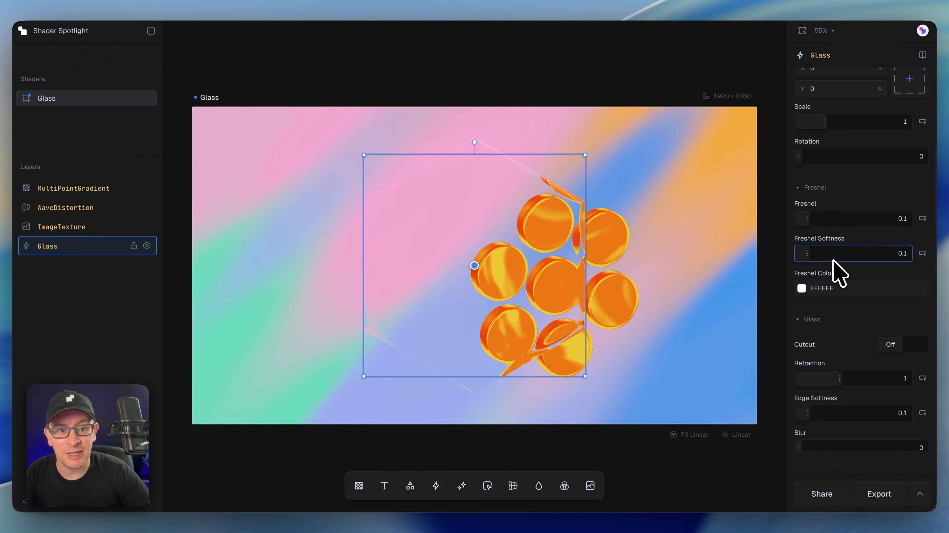
{"action": "scroll", "coordinate": [858, 193], "scroll_direction": "down", "scroll_amount": 3}
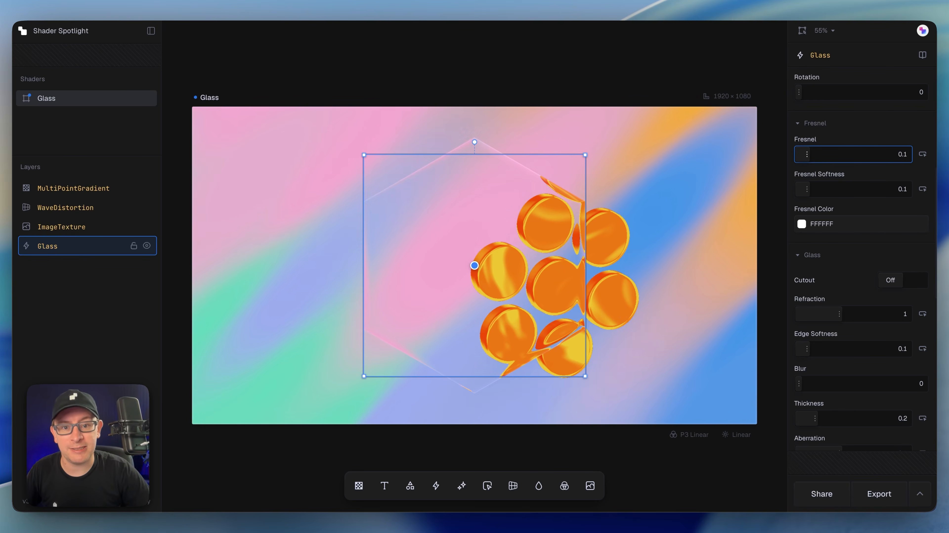
{"action": "left_click_drag", "start_coordinate": [807, 154], "coordinate": [893, 157]}
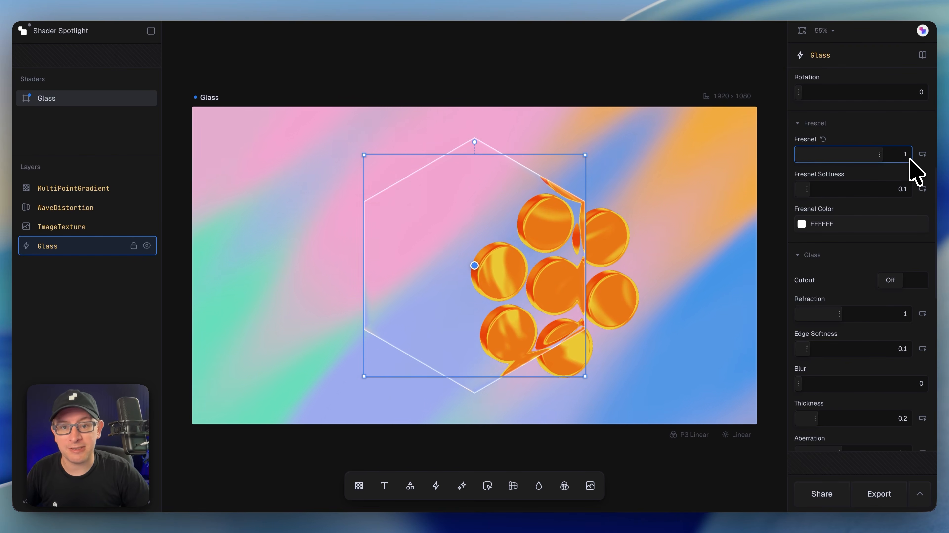
{"action": "left_click", "coordinate": [68, 285]}
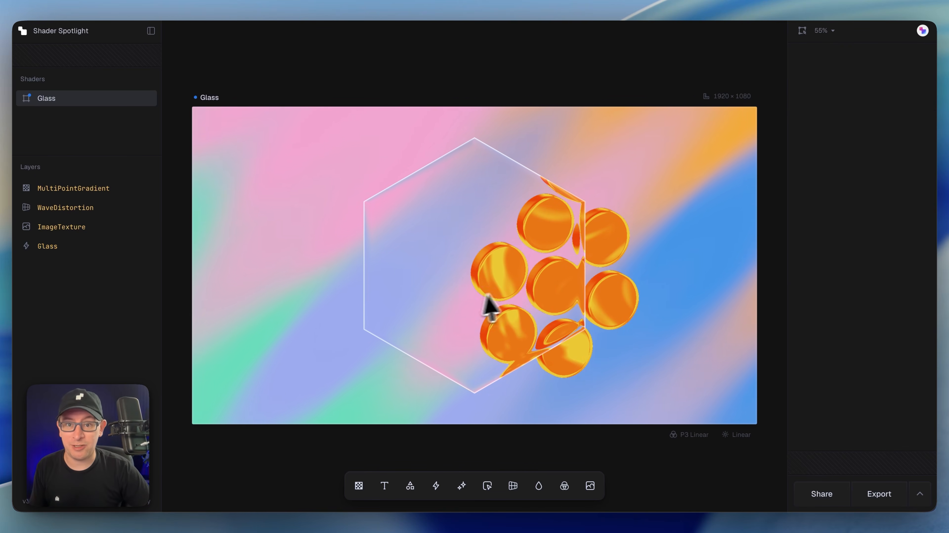
{"action": "left_click", "coordinate": [463, 276]}
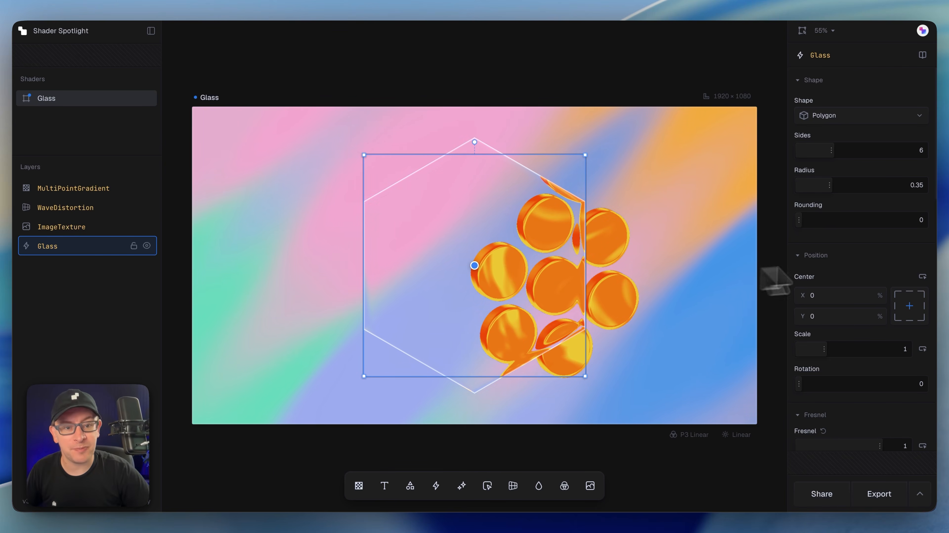
Set the Glass layer's Fresnel Softness to 1 and its Fresnel to 0.33
{"action": "scroll", "coordinate": [858, 267], "scroll_direction": "down", "scroll_amount": 10}
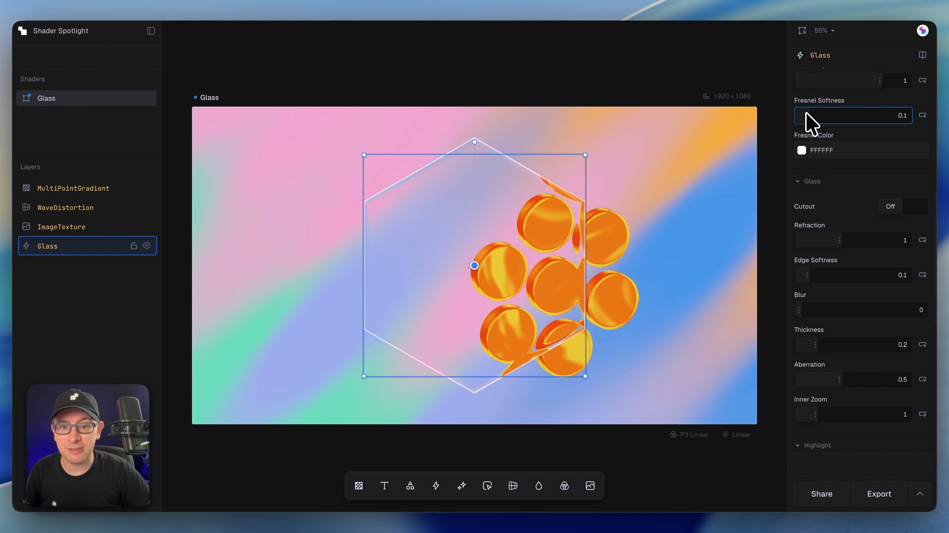
{"action": "left_click_drag", "start_coordinate": [808, 115], "coordinate": [830, 133]}
{"action": "scroll", "coordinate": [866, 159], "scroll_direction": "up", "scroll_amount": 2}
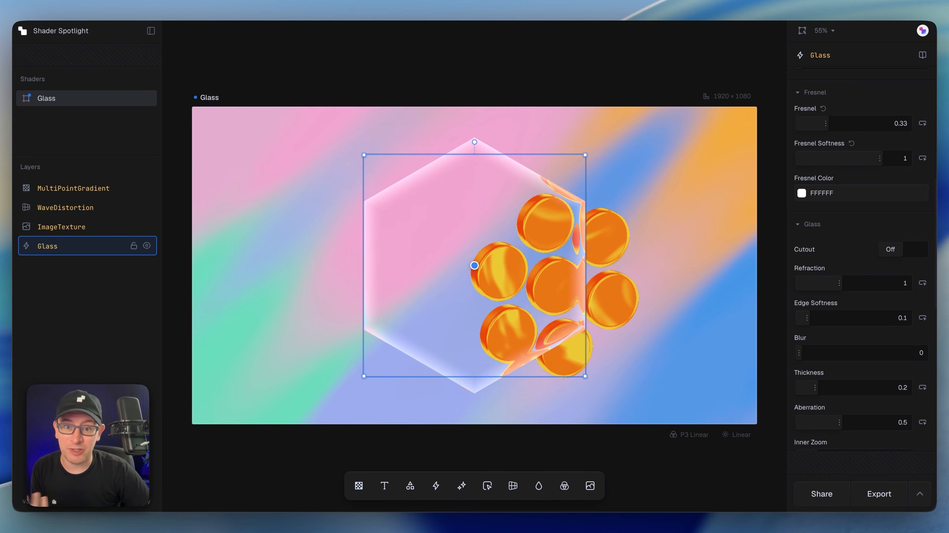
Turn on the Glass layer's Cutout option and nest the ImageTexture layer inside the Glass layer
{"action": "left_click", "coordinate": [903, 250]}
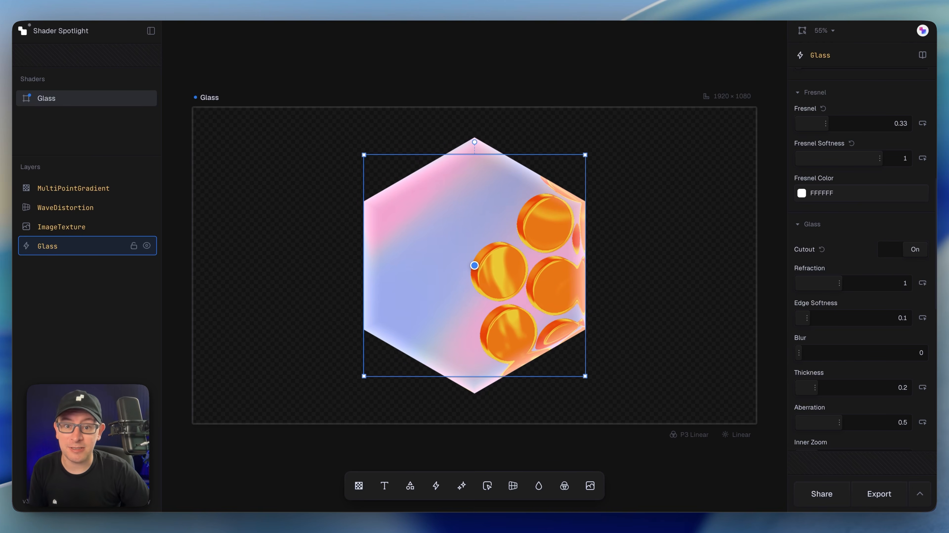
{"action": "mouse_move", "coordinate": [438, 251]}
{"action": "left_mouse_down"}
{"action": "mouse_move", "coordinate": [456, 269]}
{"action": "mouse_move", "coordinate": [600, 220]}
{"action": "mouse_move", "coordinate": [585, 258]}
{"action": "mouse_move", "coordinate": [466, 232]}
{"action": "mouse_move", "coordinate": [422, 272]}
{"action": "mouse_move", "coordinate": [445, 274]}
{"action": "mouse_move", "coordinate": [446, 214]}
{"action": "mouse_move", "coordinate": [453, 222]}
{"action": "mouse_move", "coordinate": [390, 257]}
{"action": "mouse_move", "coordinate": [295, 251]}
{"action": "mouse_move", "coordinate": [280, 241]}
{"action": "mouse_move", "coordinate": [416, 257]}
{"action": "mouse_move", "coordinate": [462, 240]}
{"action": "mouse_move", "coordinate": [435, 238]}
{"action": "left_mouse_up"}
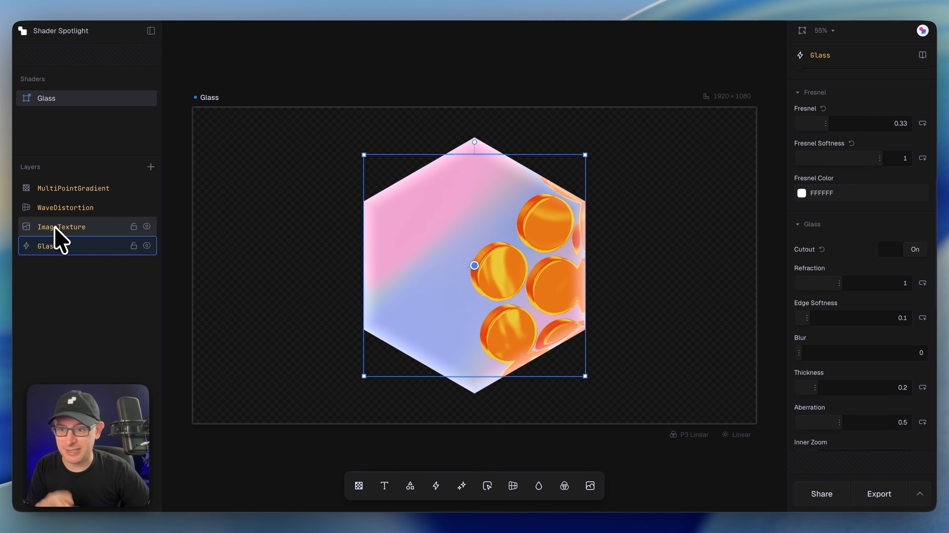
{"action": "left_click_drag", "start_coordinate": [55, 229], "coordinate": [59, 250]}
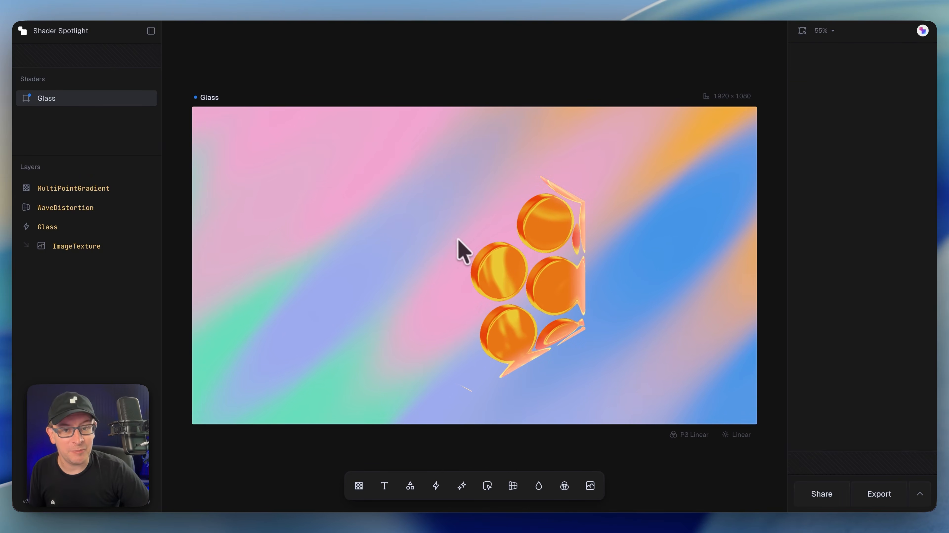
{"action": "left_click", "coordinate": [476, 247]}
{"action": "left_click", "coordinate": [109, 228]}
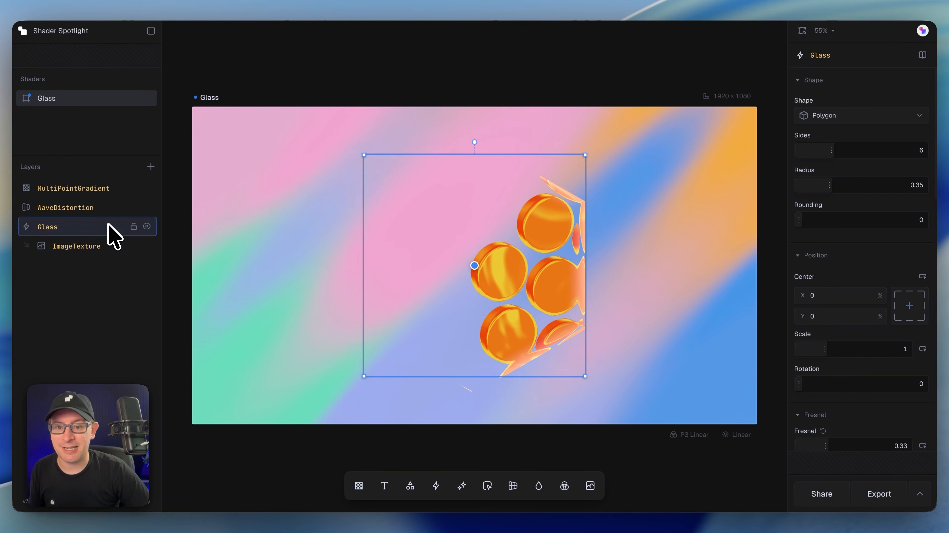
{"action": "mouse_move", "coordinate": [437, 231]}
{"action": "left_mouse_down"}
{"action": "mouse_move", "coordinate": [267, 263]}
{"action": "mouse_move", "coordinate": [358, 273]}
{"action": "mouse_move", "coordinate": [585, 235]}
{"action": "mouse_move", "coordinate": [416, 220]}
{"action": "mouse_move", "coordinate": [458, 244]}
{"action": "mouse_move", "coordinate": [437, 229]}
{"action": "left_mouse_up"}
Move the ImageTexture layer back out of the Glass layer and turn Cutout off
{"action": "left_click_drag", "start_coordinate": [79, 250], "coordinate": [109, 235]}
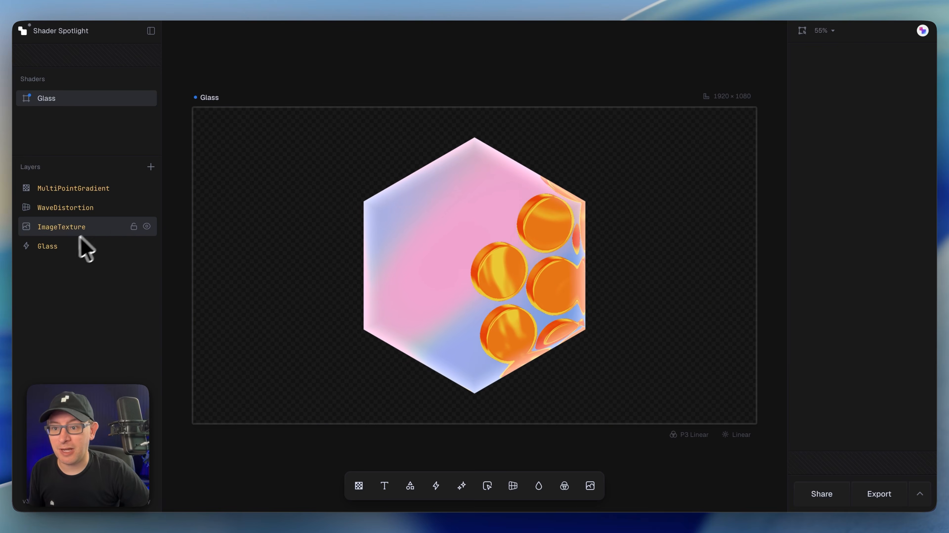
{"action": "scroll", "coordinate": [903, 299], "scroll_direction": "down", "scroll_amount": 5}
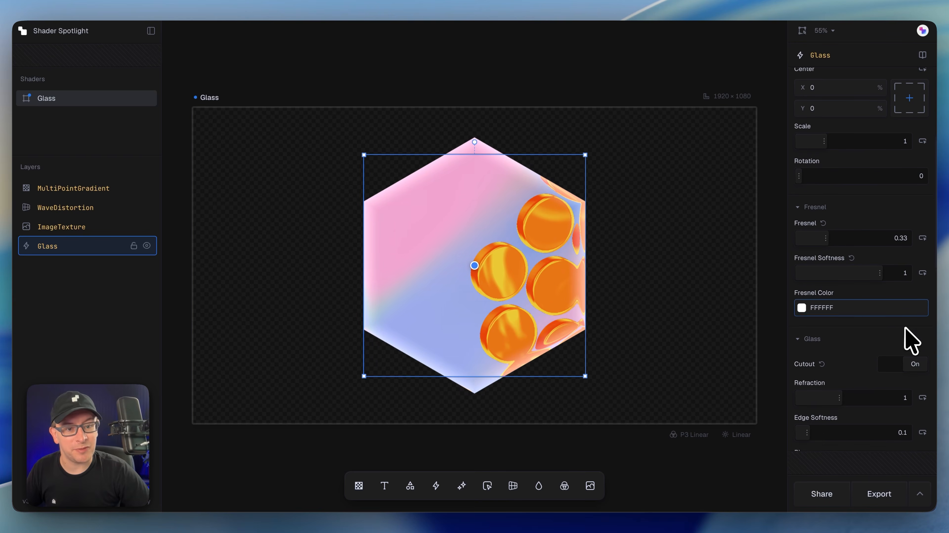
{"action": "left_click", "coordinate": [913, 374]}
Set the Glass layer's Refraction to 0 and reset its Fresnel to the default of 0.1
{"action": "scroll", "coordinate": [907, 304], "scroll_direction": "down", "scroll_amount": 4}
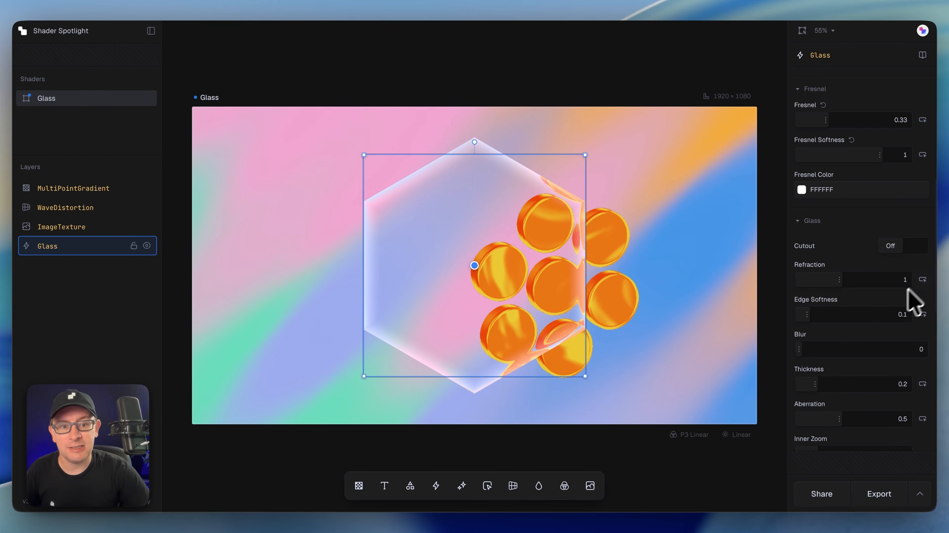
{"action": "left_click", "coordinate": [840, 283]}
{"action": "left_click_drag", "start_coordinate": [840, 285], "coordinate": [778, 286]}
{"action": "scroll", "coordinate": [820, 235], "scroll_direction": "up", "scroll_amount": 3}
{"action": "left_click", "coordinate": [825, 169]}
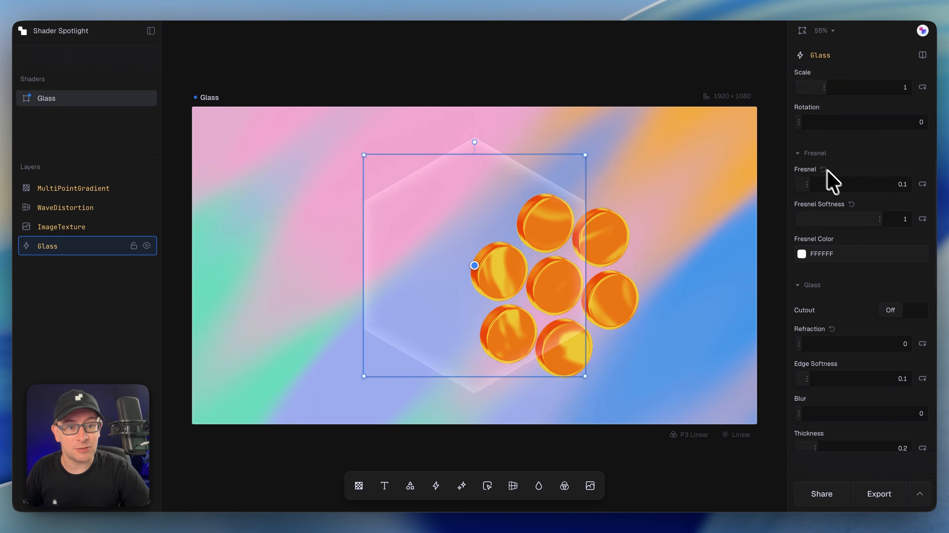
Reset the Glass layer's Fresnel Softness to its default of 0.1 and lower its Fresnel to 0
{"action": "left_click", "coordinate": [851, 204]}
{"action": "left_click_drag", "start_coordinate": [816, 185], "coordinate": [747, 202]}
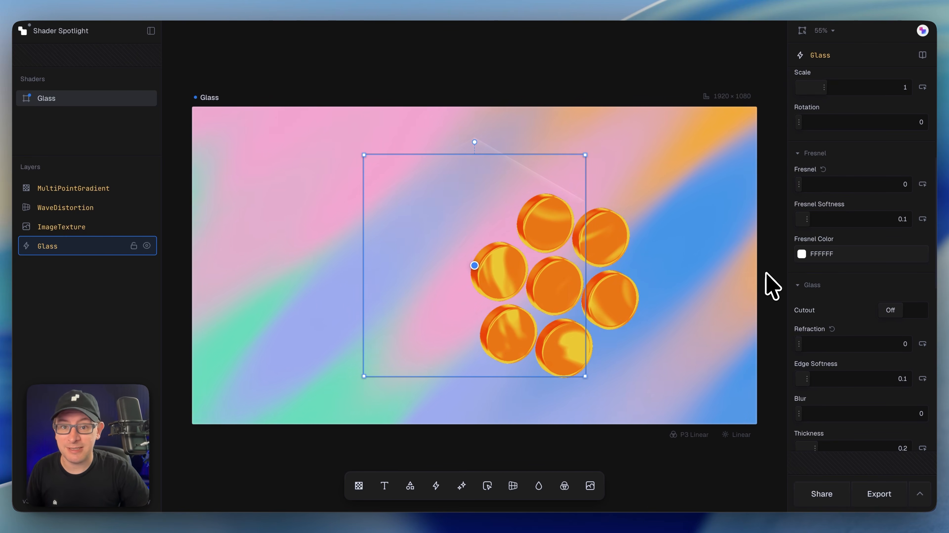
Raise the Glass layer's Refraction to its maximum of 2
{"action": "scroll", "coordinate": [818, 321], "scroll_direction": "down", "scroll_amount": 2}
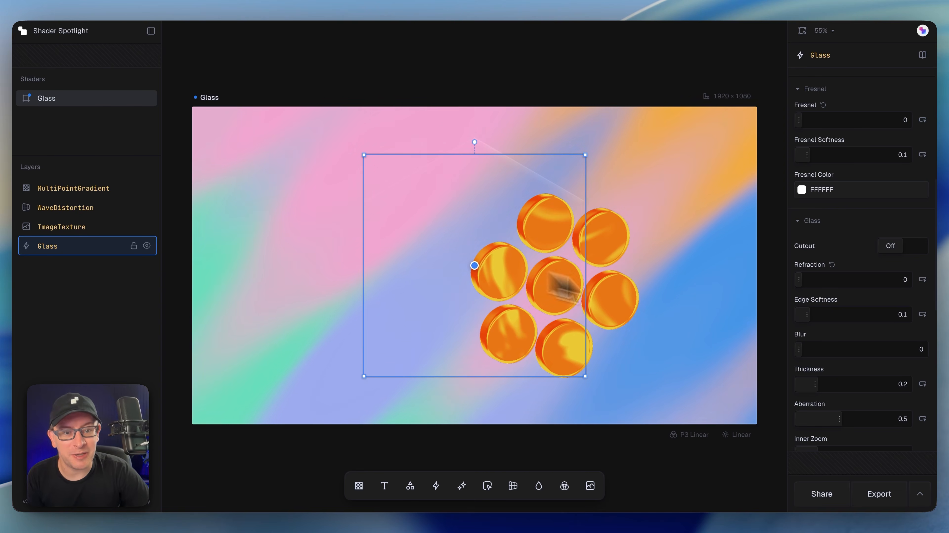
{"action": "left_click_drag", "start_coordinate": [799, 279], "coordinate": [937, 285]}
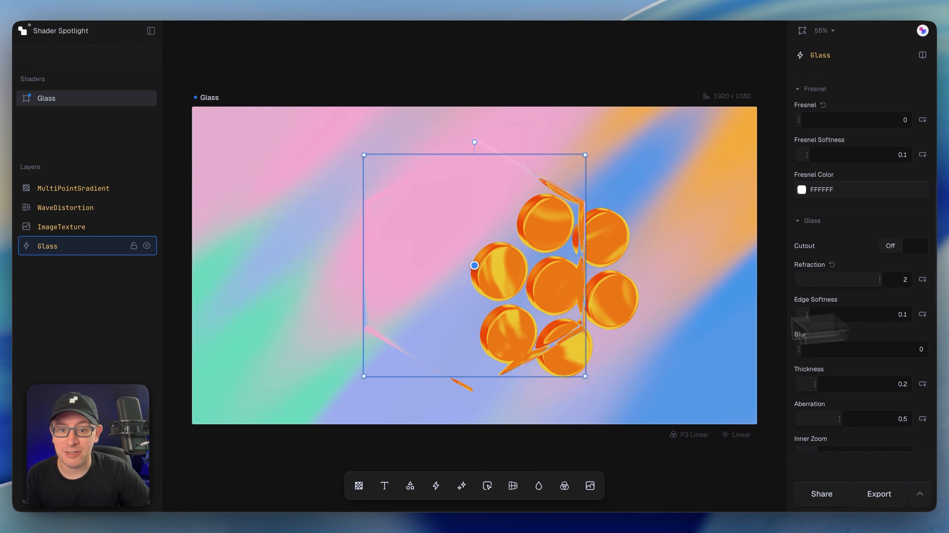
{"action": "mouse_move", "coordinate": [532, 332]}
{"action": "left_mouse_down"}
{"action": "mouse_move", "coordinate": [651, 339]}
{"action": "mouse_move", "coordinate": [550, 345]}
{"action": "mouse_move", "coordinate": [534, 335]}
{"action": "left_mouse_up"}
{"action": "scroll", "coordinate": [849, 336], "scroll_direction": "down", "scroll_amount": 2}
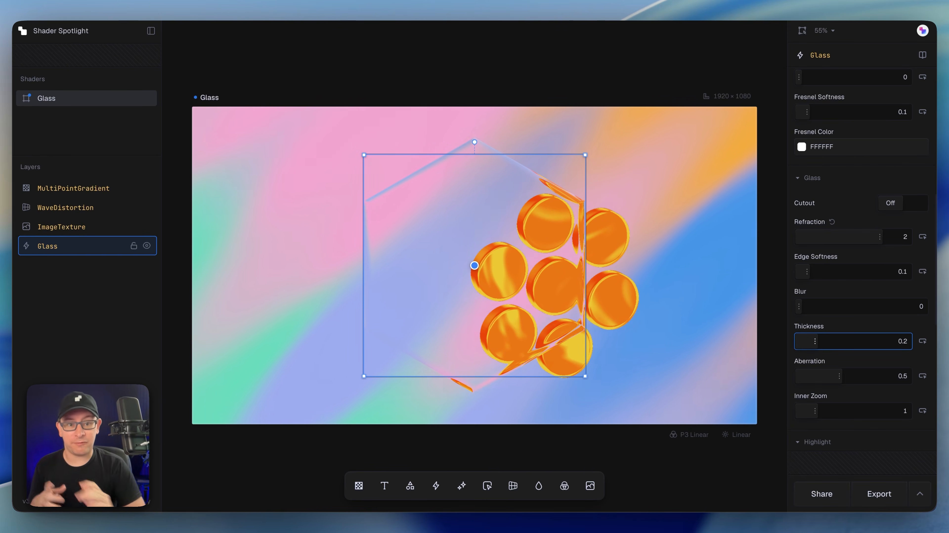
Lower the Glass layer's Thickness to nearly zero, preview the thin edge with the layer deselected, and reselect Glass
{"action": "left_click_drag", "start_coordinate": [815, 341], "coordinate": [801, 340]}
{"action": "left_click", "coordinate": [135, 375]}
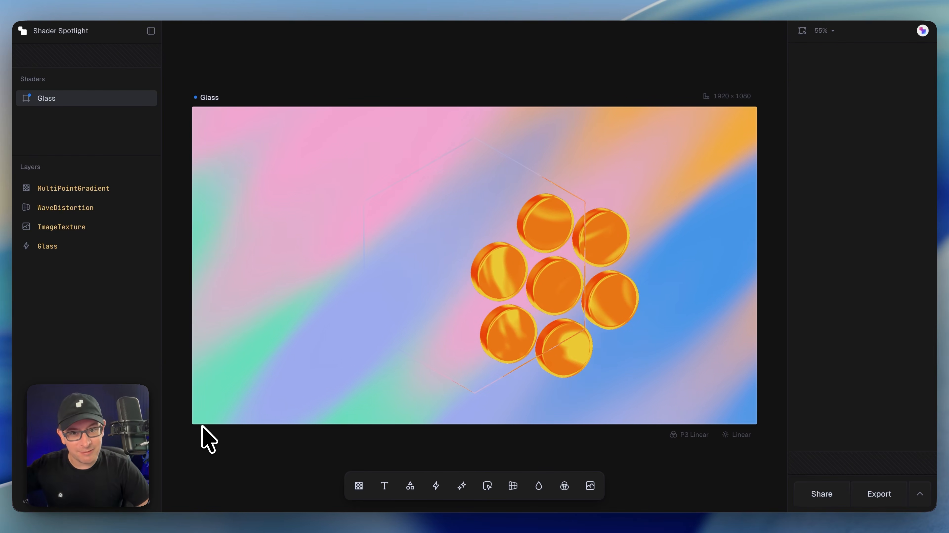
{"action": "left_click", "coordinate": [47, 253]}
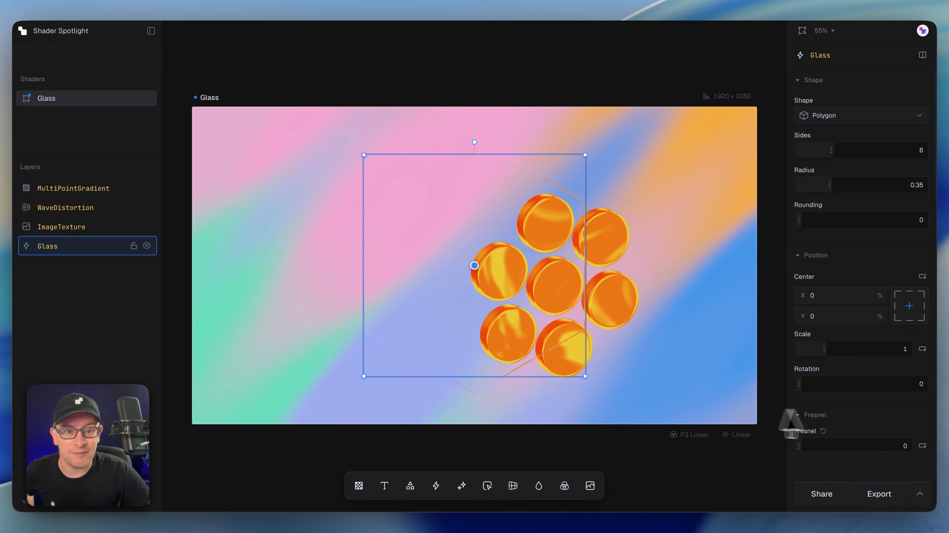
Raise the Glass layer's Thickness to its maximum of 1
{"action": "scroll", "coordinate": [839, 317], "scroll_direction": "down", "scroll_amount": 5}
{"action": "scroll", "coordinate": [841, 322], "scroll_direction": "down", "scroll_amount": 6}
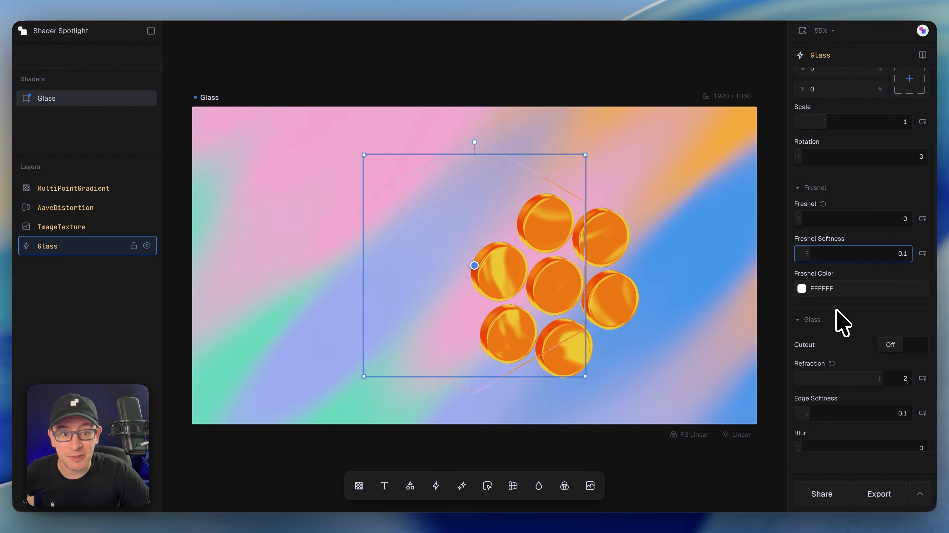
{"action": "left_click_drag", "start_coordinate": [798, 283], "coordinate": [942, 288]}
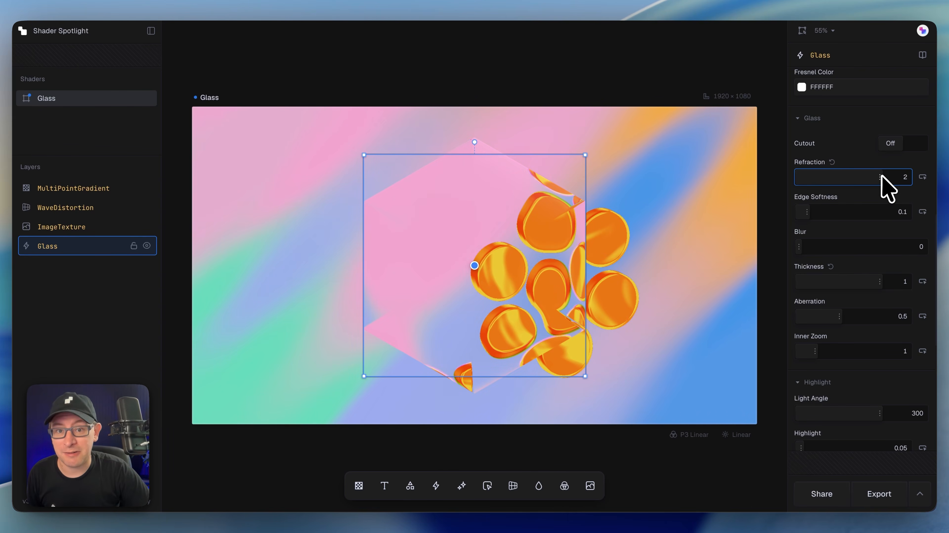
{"action": "mouse_move", "coordinate": [483, 308]}
{"action": "left_mouse_down"}
{"action": "mouse_move", "coordinate": [630, 309]}
{"action": "mouse_move", "coordinate": [580, 302]}
{"action": "mouse_move", "coordinate": [541, 312]}
{"action": "mouse_move", "coordinate": [354, 286]}
{"action": "mouse_move", "coordinate": [453, 323]}
{"action": "mouse_move", "coordinate": [489, 306]}
{"action": "mouse_move", "coordinate": [471, 309]}
{"action": "mouse_move", "coordinate": [512, 334]}
{"action": "mouse_move", "coordinate": [479, 322]}
{"action": "left_mouse_up"}
Set the Glass layer's Refraction to 0.28 and its Thickness to 0.21
{"action": "scroll", "coordinate": [865, 325], "scroll_direction": "down", "scroll_amount": 1}
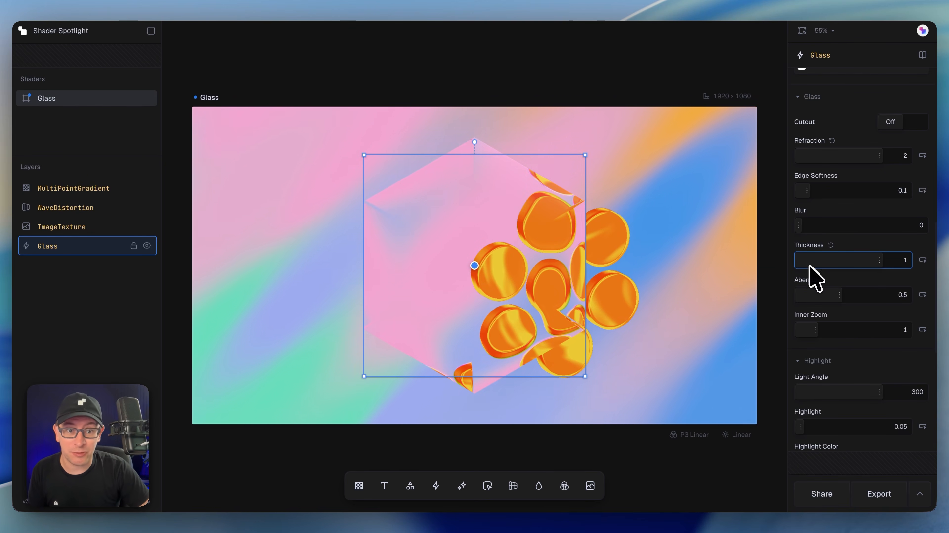
{"action": "left_click_drag", "start_coordinate": [879, 156], "coordinate": [814, 158]}
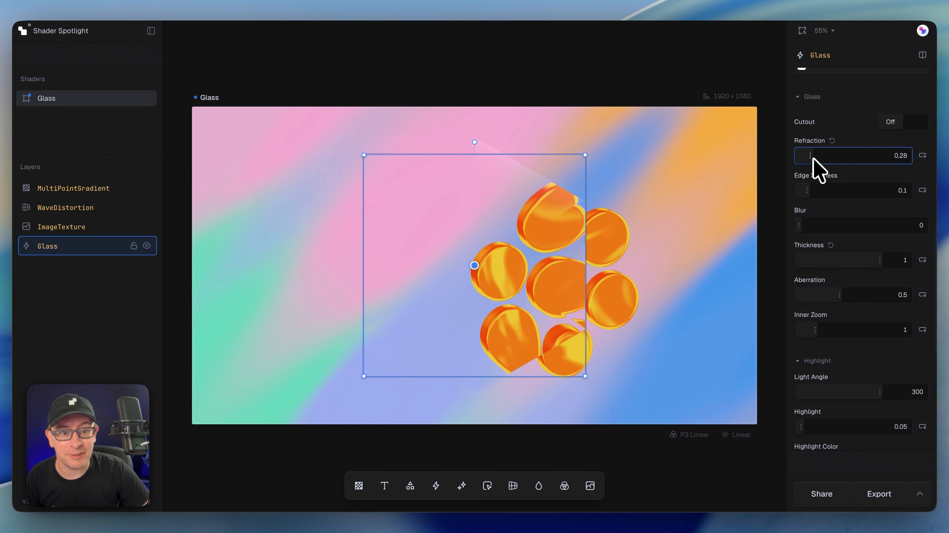
{"action": "left_click_drag", "start_coordinate": [873, 260], "coordinate": [816, 262]}
{"action": "mouse_move", "coordinate": [520, 282]}
{"action": "left_mouse_down"}
{"action": "mouse_move", "coordinate": [613, 303]}
{"action": "mouse_move", "coordinate": [489, 272]}
{"action": "mouse_move", "coordinate": [521, 282]}
{"action": "left_mouse_up"}
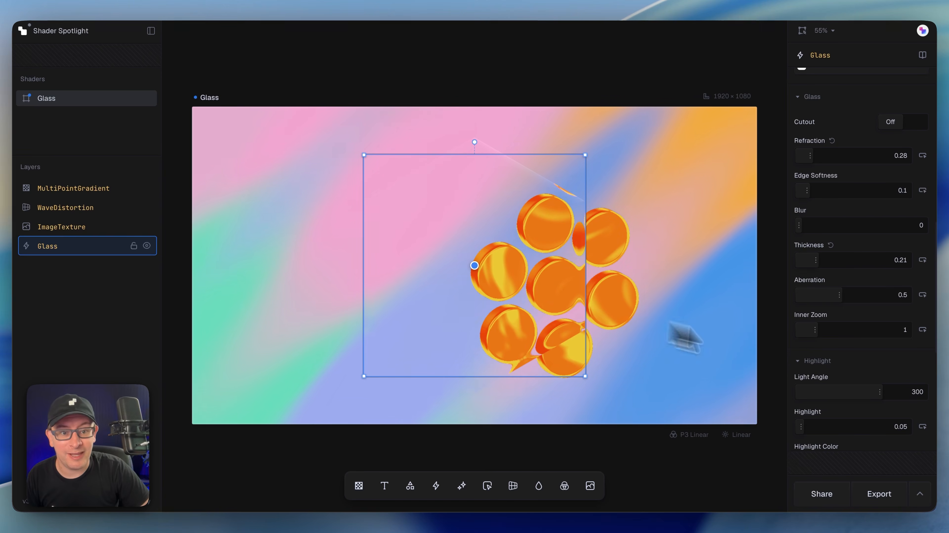
Set the Glass layer's Inner Zoom to 1.49 and move the hexagon down and left, away from most of the coins
{"action": "left_click_drag", "start_coordinate": [817, 326], "coordinate": [833, 325]}
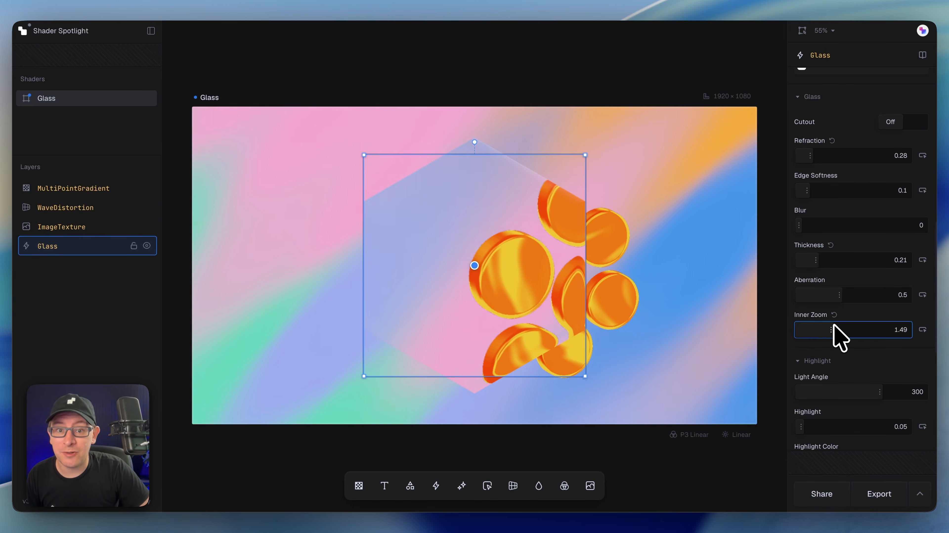
{"action": "left_click", "coordinate": [74, 338]}
{"action": "left_click_drag", "start_coordinate": [405, 302], "coordinate": [352, 327]}
Set the Glass layer's Fresnel to 0.14 and its Fresnel Softness to 0.27
{"action": "scroll", "coordinate": [880, 314], "scroll_direction": "down", "scroll_amount": 10}
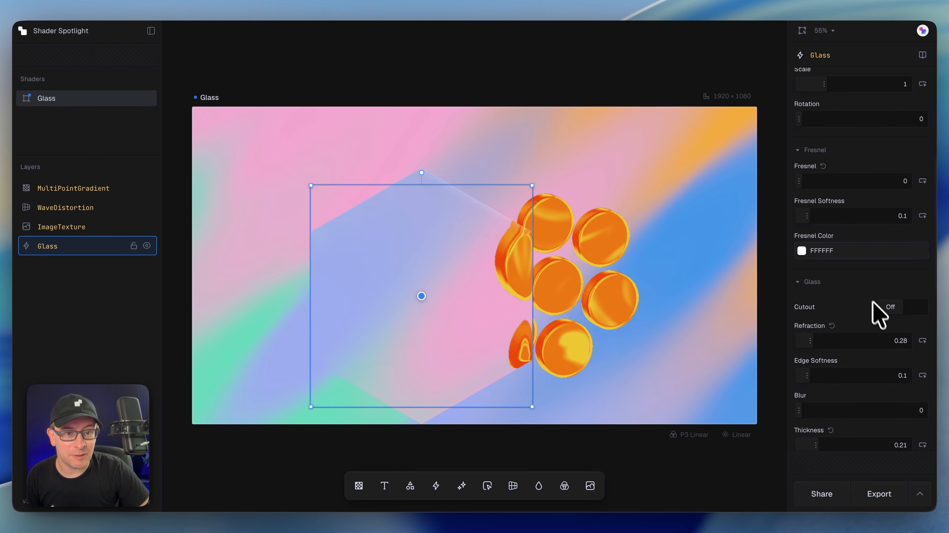
{"action": "scroll", "coordinate": [818, 196], "scroll_direction": "up", "scroll_amount": 3}
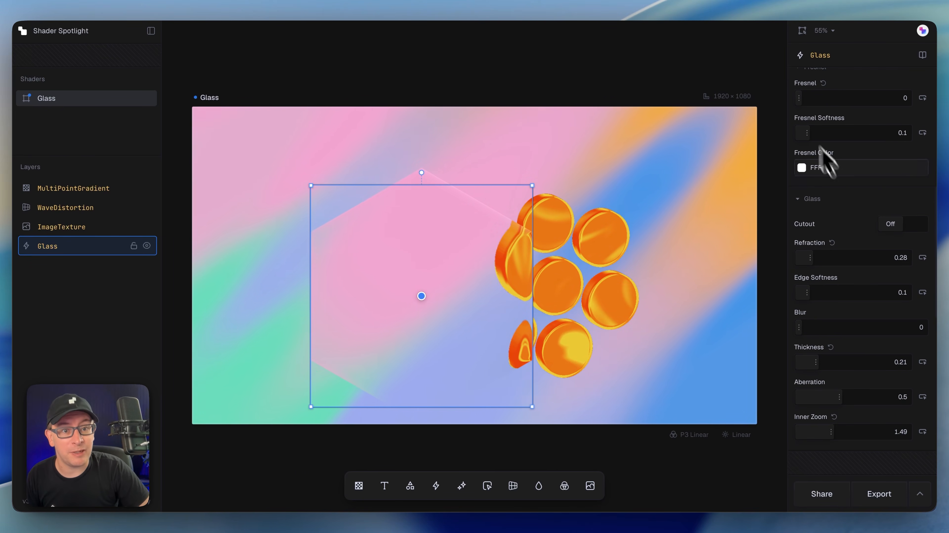
{"action": "left_click_drag", "start_coordinate": [812, 136], "coordinate": [827, 136]}
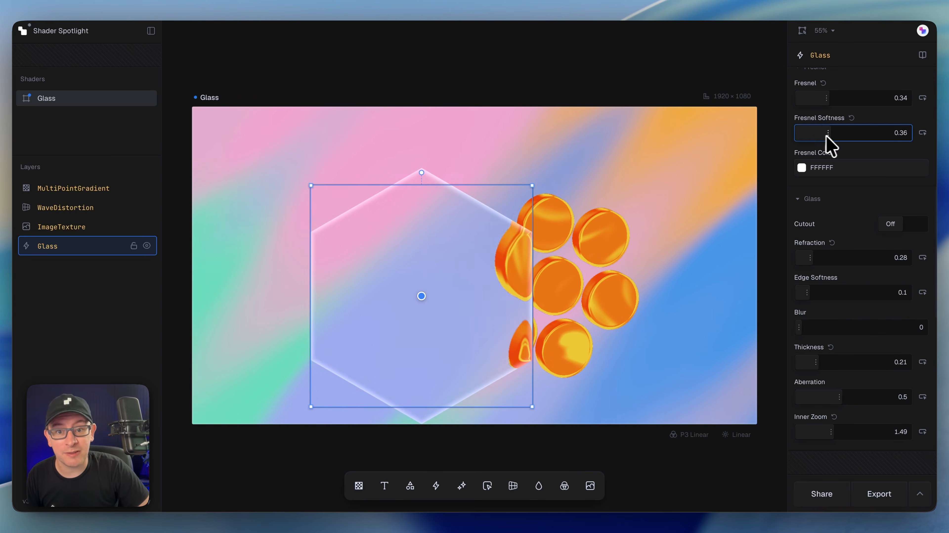
{"action": "left_click_drag", "start_coordinate": [827, 98], "coordinate": [814, 99]}
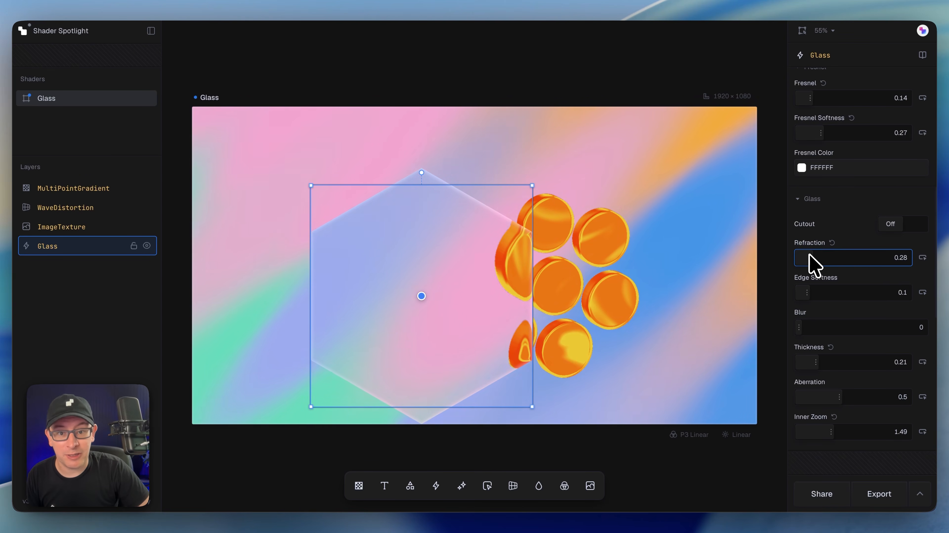
Set the Glass layer's Refraction to 0.93 and Thickness to 0.34, and move the hexagon back to the canvas centre
{"action": "left_click_drag", "start_coordinate": [814, 258], "coordinate": [844, 258]}
{"action": "left_click_drag", "start_coordinate": [817, 362], "coordinate": [824, 362]}
{"action": "left_click_drag", "start_coordinate": [449, 361], "coordinate": [507, 328]}
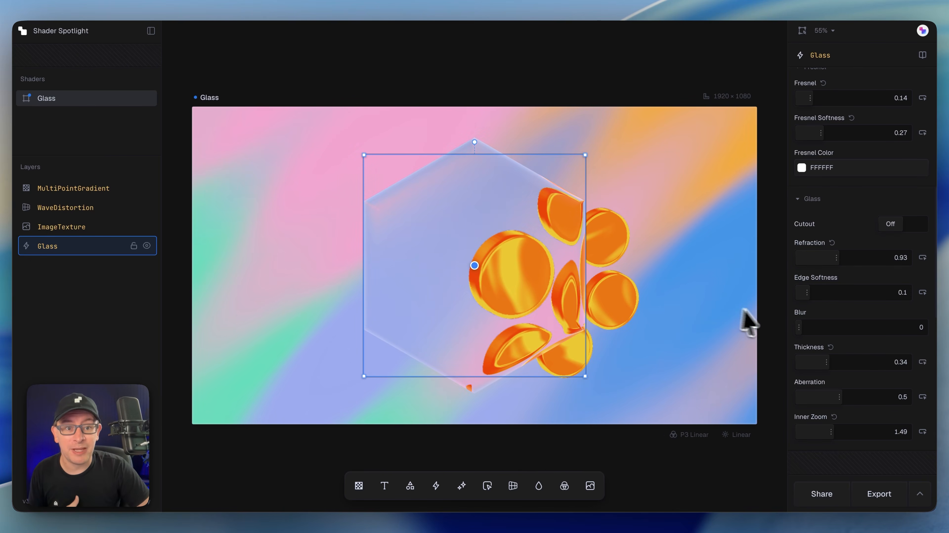
Try the Glass layer's Aberration at 0.91 while moving the hexagon over the coins, and settle it at 0.16
{"action": "scroll", "coordinate": [819, 341], "scroll_direction": "down", "scroll_amount": 3}
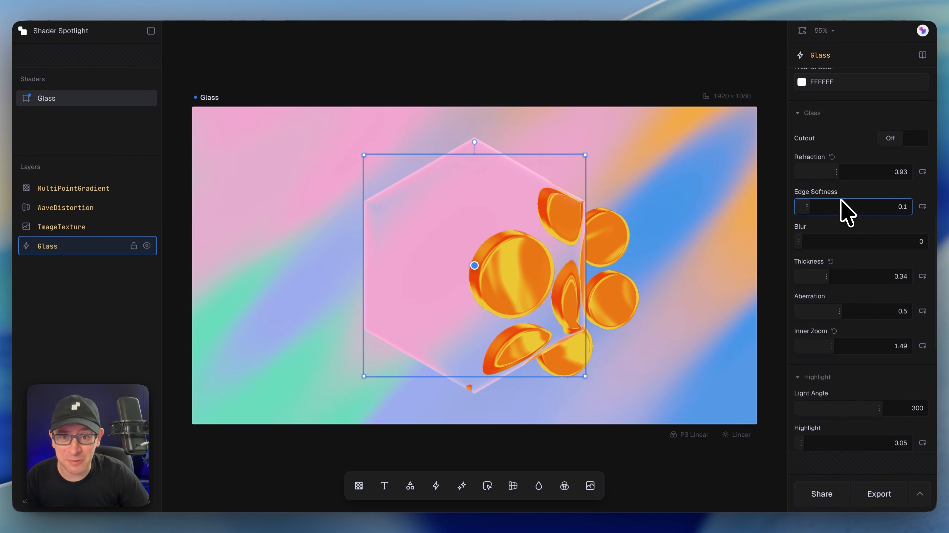
{"action": "scroll", "coordinate": [858, 298], "scroll_direction": "down", "scroll_amount": 2}
{"action": "scroll", "coordinate": [858, 299], "scroll_direction": "down", "scroll_amount": 5}
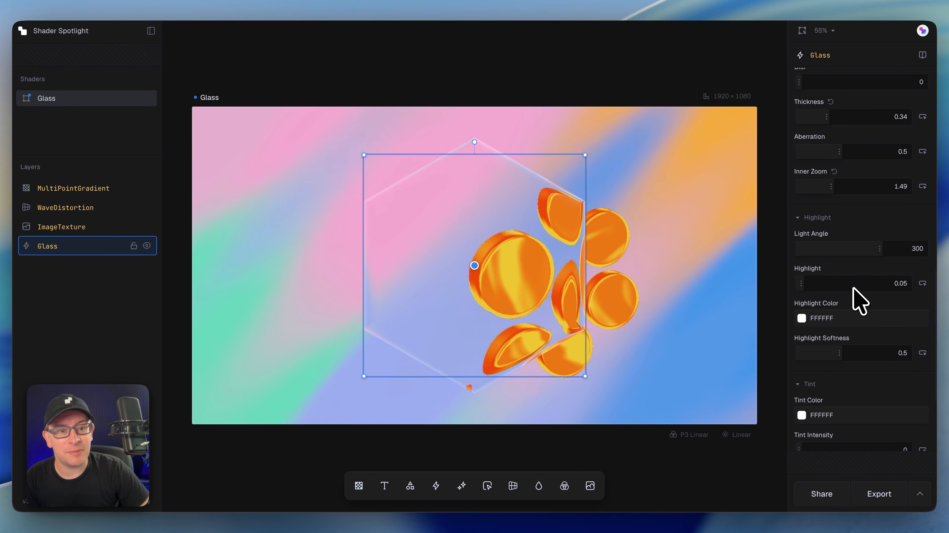
{"action": "left_click_drag", "start_coordinate": [837, 171], "coordinate": [855, 183]}
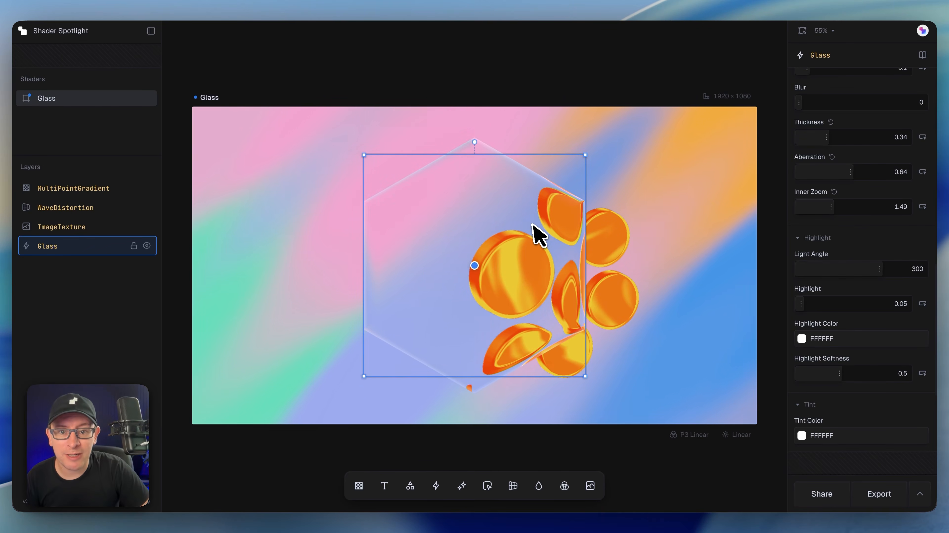
{"action": "left_click_drag", "start_coordinate": [534, 233], "coordinate": [526, 257]}
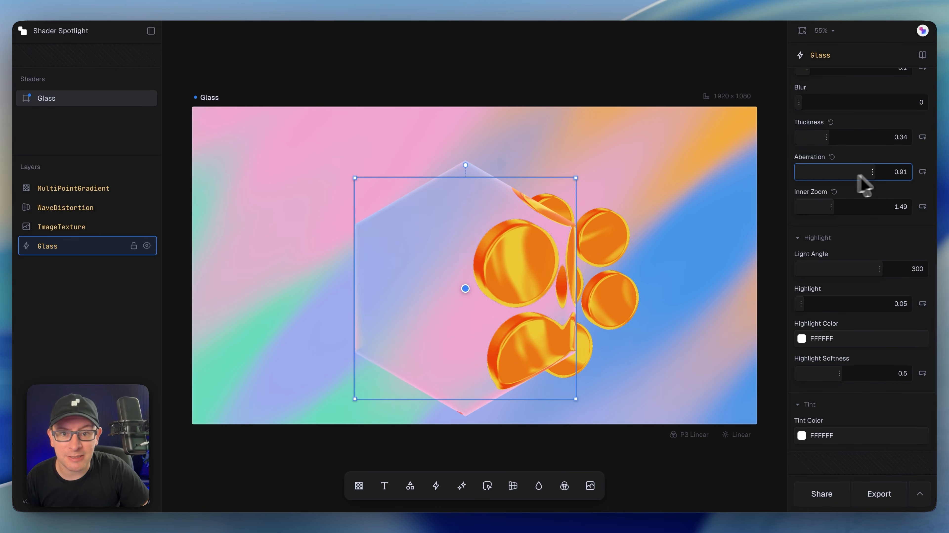
{"action": "mouse_move", "coordinate": [799, 174]}
{"action": "left_mouse_down"}
{"action": "mouse_move", "coordinate": [840, 178]}
{"action": "mouse_move", "coordinate": [812, 173]}
{"action": "left_mouse_up"}
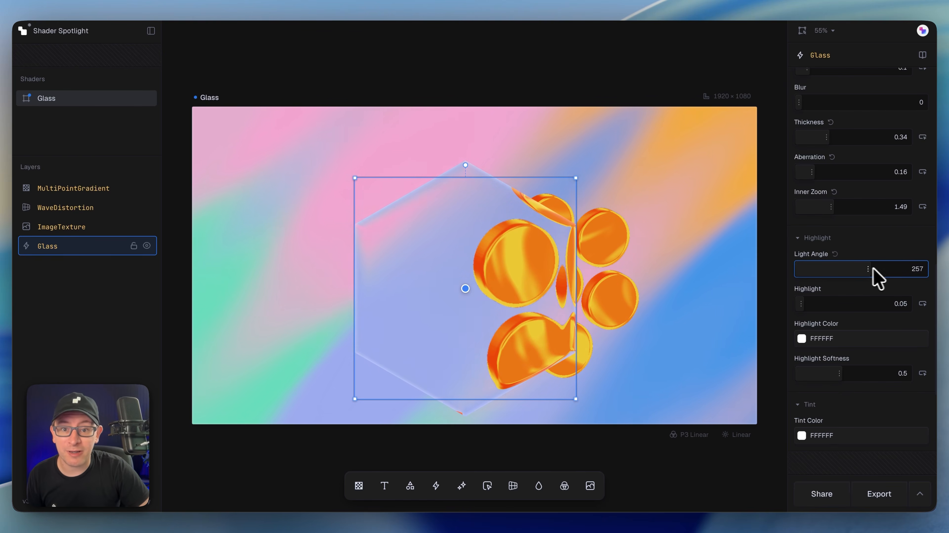
Set the Glass layer's Fresnel to 0
{"action": "scroll", "coordinate": [858, 239], "scroll_direction": "up", "scroll_amount": 7}
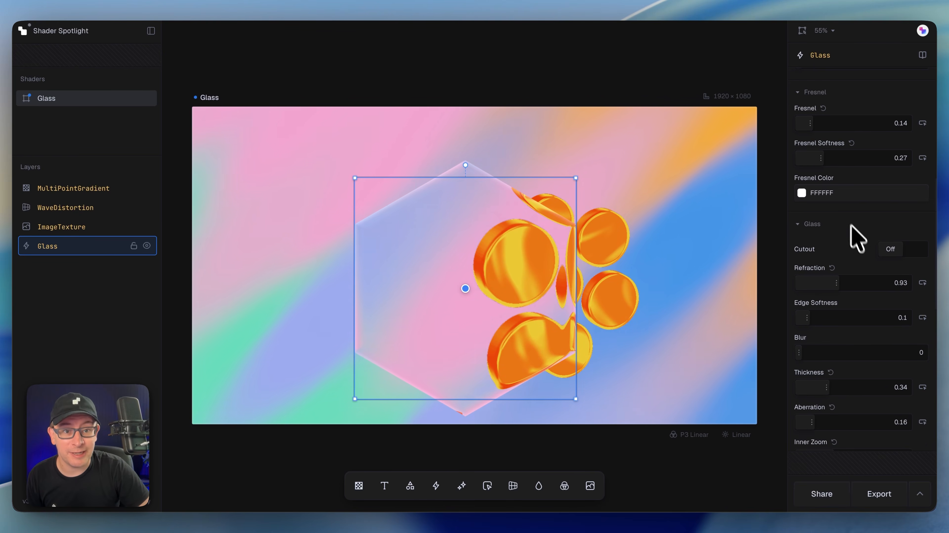
{"action": "left_click_drag", "start_coordinate": [818, 129], "coordinate": [770, 136]}
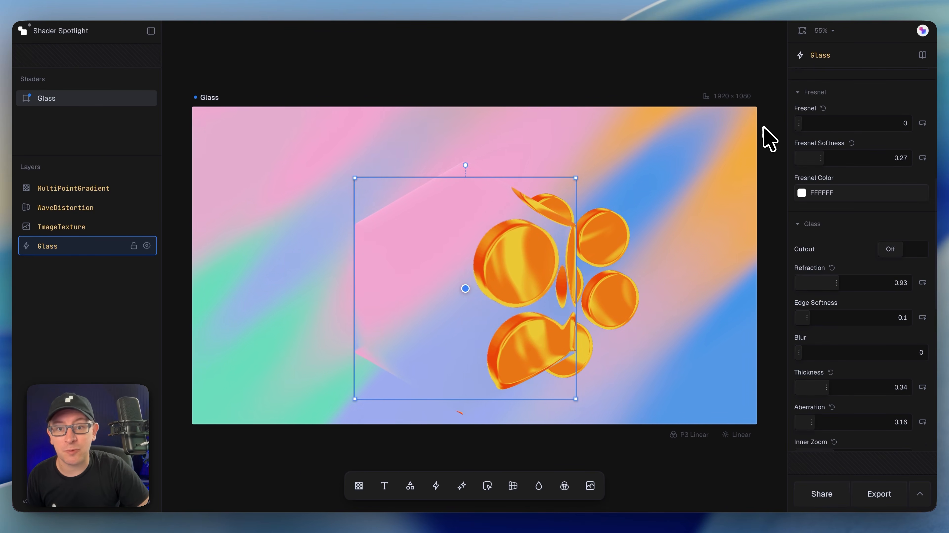
{"action": "scroll", "coordinate": [784, 276], "scroll_direction": "down", "scroll_amount": 4}
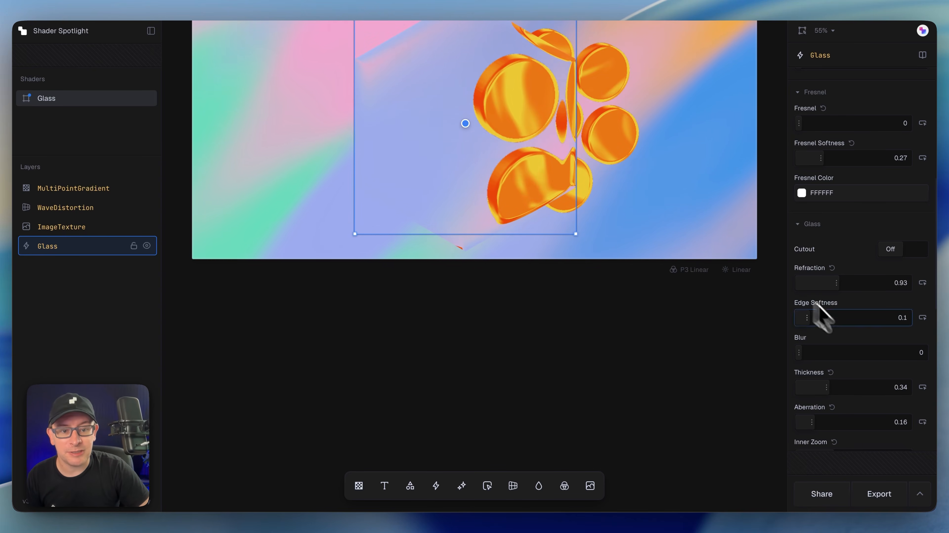
{"action": "scroll", "coordinate": [842, 327], "scroll_direction": "up", "scroll_amount": 5}
{"action": "scroll", "coordinate": [601, 315], "scroll_direction": "up", "scroll_amount": 4}
Raise the Glass layer's Highlight to 2 and set its Light Angle to 318
{"action": "scroll", "coordinate": [827, 361], "scroll_direction": "down", "scroll_amount": 10}
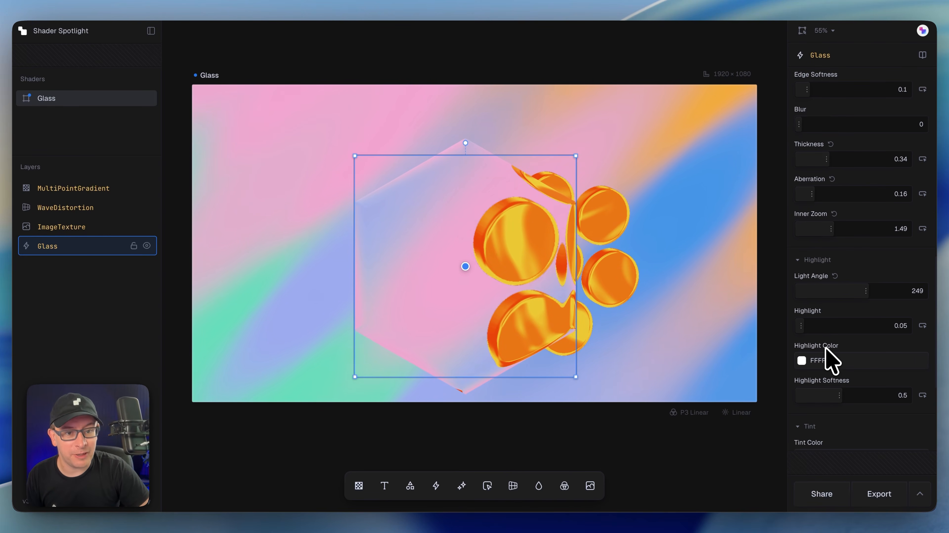
{"action": "left_click_drag", "start_coordinate": [807, 328], "coordinate": [934, 333]}
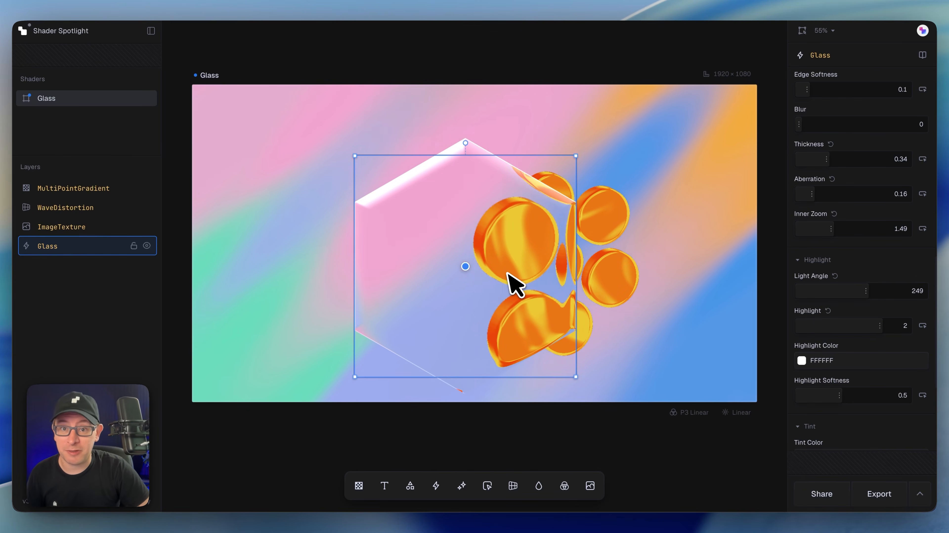
{"action": "left_click_drag", "start_coordinate": [852, 290], "coordinate": [888, 299]}
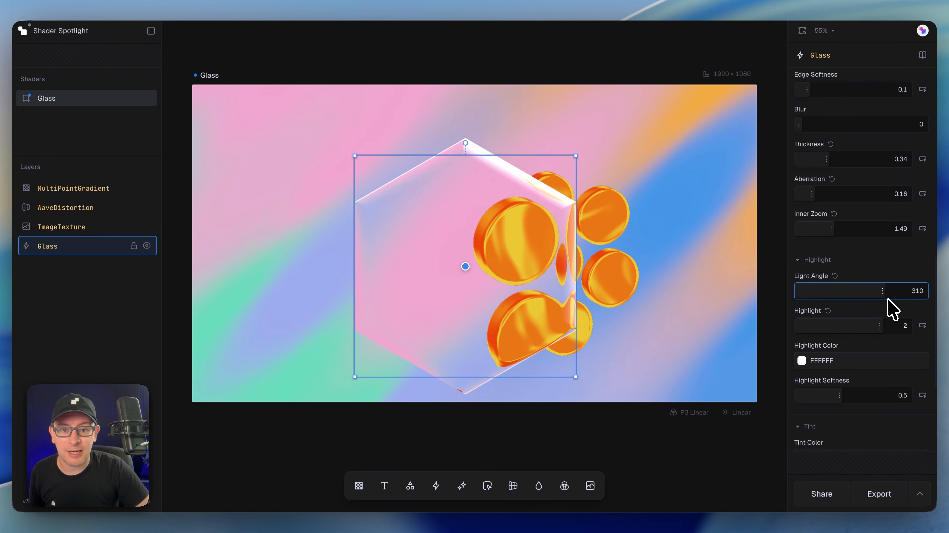
Try the Glass layer's Highlight Softness at 0.83 and reduce it to 0.08
{"action": "mouse_move", "coordinate": [859, 395]}
{"action": "left_mouse_down"}
{"action": "mouse_move", "coordinate": [793, 397]}
{"action": "mouse_move", "coordinate": [879, 394]}
{"action": "mouse_move", "coordinate": [869, 403]}
{"action": "left_mouse_up"}
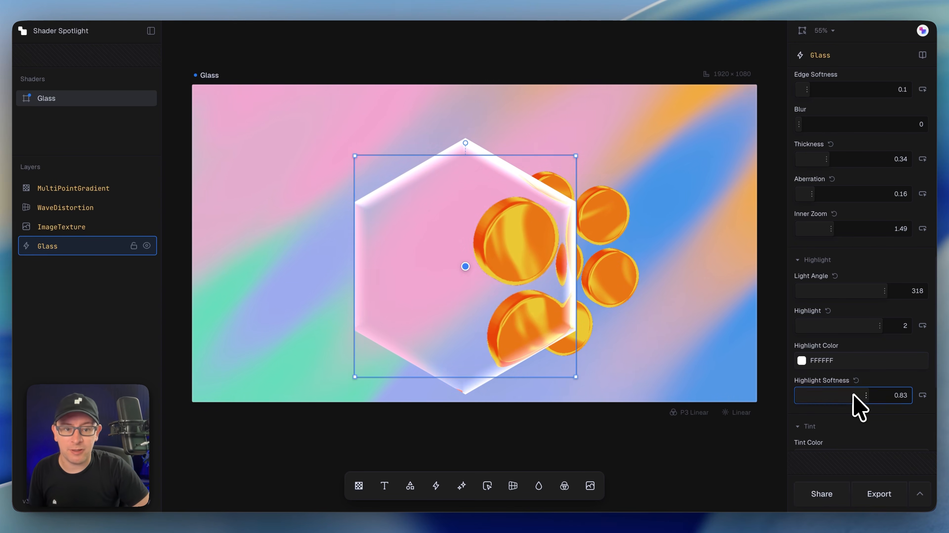
{"action": "left_click_drag", "start_coordinate": [859, 403], "coordinate": [810, 398]}
Set the Light Angle to 103 and the Highlight to 0.41, moving the hexagon back to the canvas centre
{"action": "left_click", "coordinate": [828, 293]}
{"action": "left_click_drag", "start_coordinate": [469, 309], "coordinate": [504, 287]}
{"action": "left_click_drag", "start_coordinate": [806, 324], "coordinate": [816, 326]}
{"action": "left_click_drag", "start_coordinate": [525, 242], "coordinate": [500, 244]}
{"action": "scroll", "coordinate": [807, 240], "scroll_direction": "up", "scroll_amount": 1}
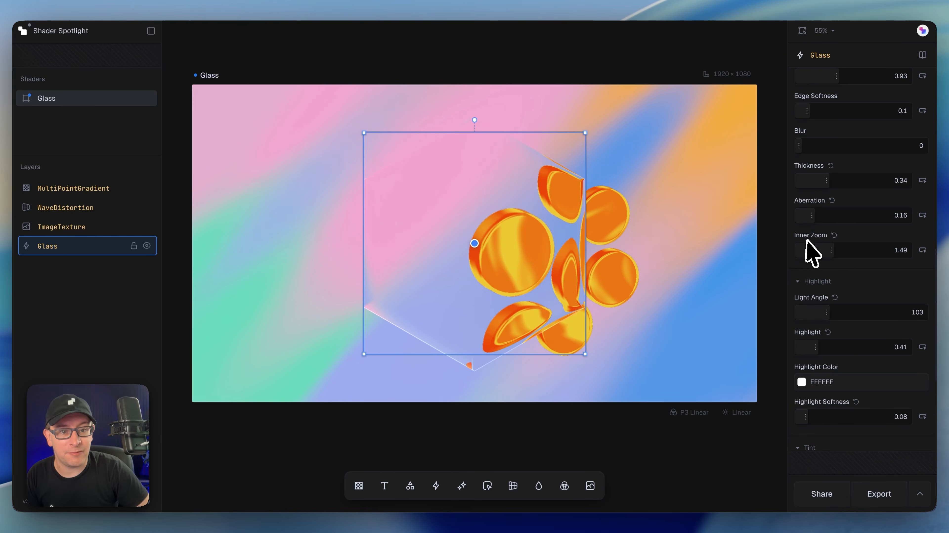
Reset the Glass layer's Inner Zoom to its default and change its shape to the 3D Octahedron
{"action": "left_click", "coordinate": [834, 235]}
{"action": "scroll", "coordinate": [859, 293], "scroll_direction": "up", "scroll_amount": 8}
{"action": "left_click", "coordinate": [826, 114]}
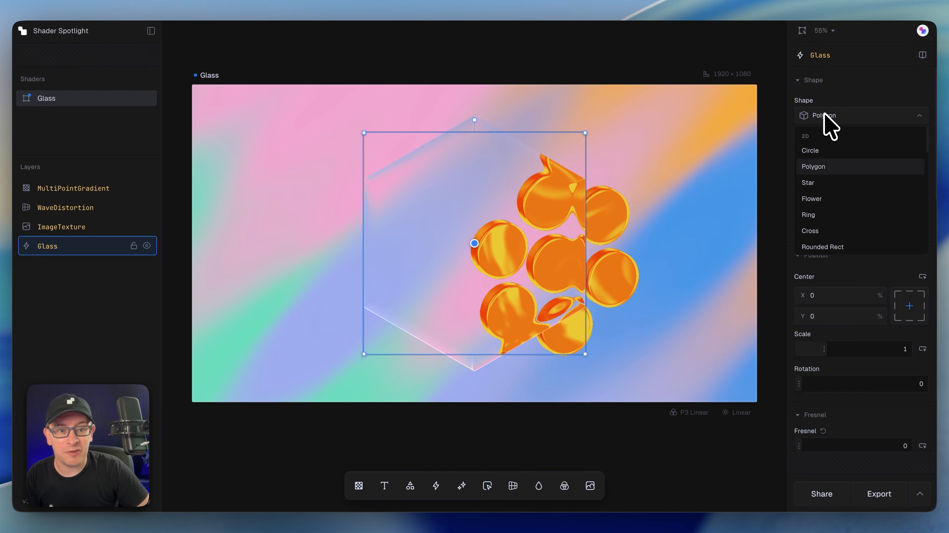
{"action": "scroll", "coordinate": [829, 188], "scroll_direction": "down", "scroll_amount": 3}
{"action": "scroll", "coordinate": [829, 187], "scroll_direction": "down", "scroll_amount": 3}
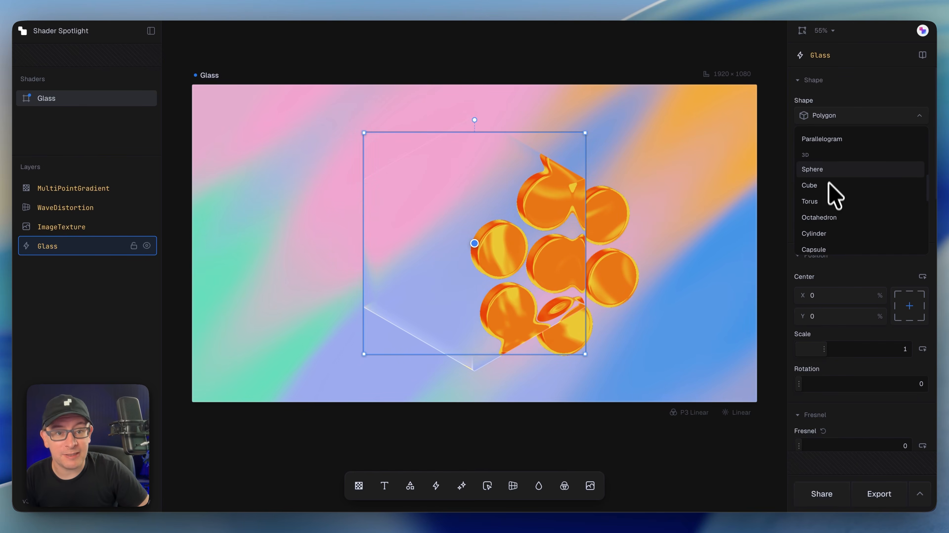
{"action": "left_click", "coordinate": [830, 218]}
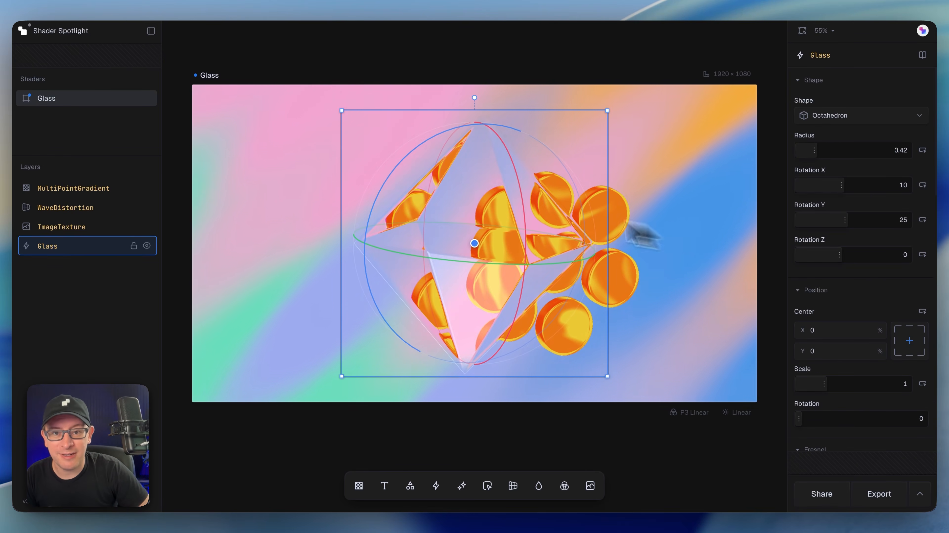
Enlarge the octahedron to a Scale of 1.44 and recentre it on the canvas at X 0, Y 0
{"action": "left_click_drag", "start_coordinate": [608, 110], "coordinate": [725, 31]}
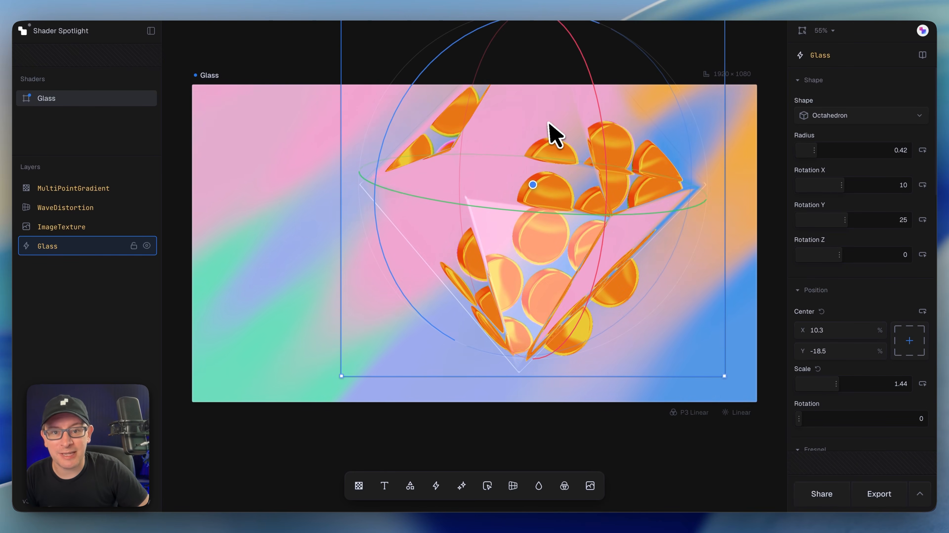
{"action": "left_click_drag", "start_coordinate": [549, 122], "coordinate": [491, 180]}
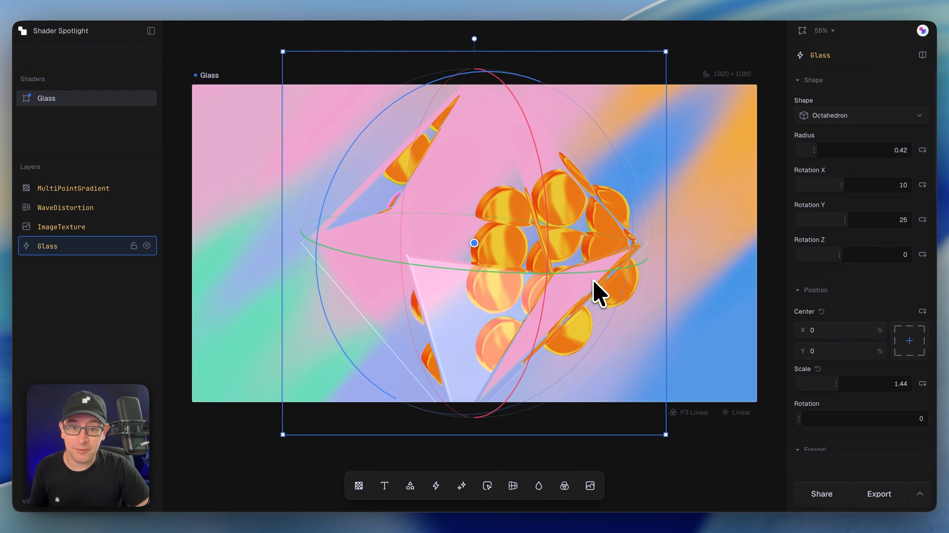
Rotate the glass octahedron in 3D to Rotation X 30, Y -41 and Z 21
{"action": "left_click_drag", "start_coordinate": [597, 283], "coordinate": [407, 277]}
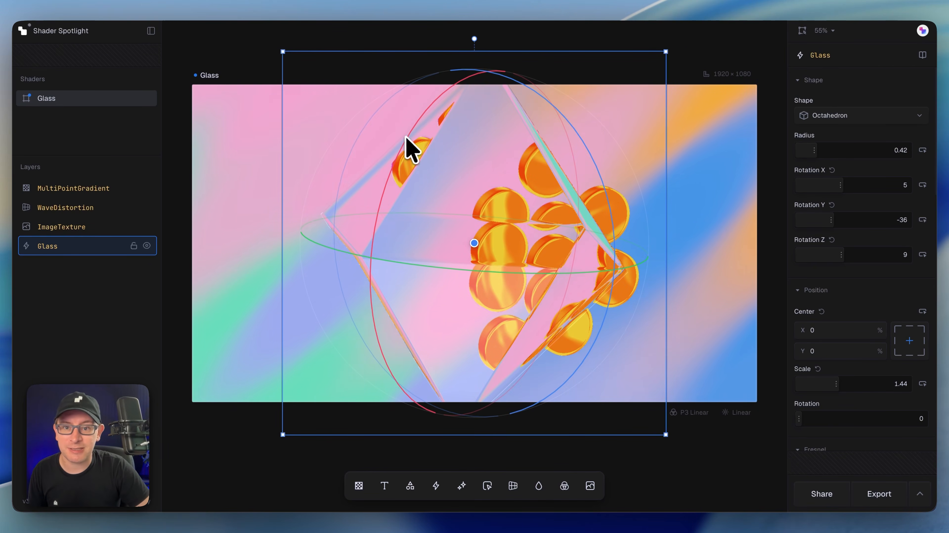
{"action": "left_click_drag", "start_coordinate": [407, 138], "coordinate": [399, 233]}
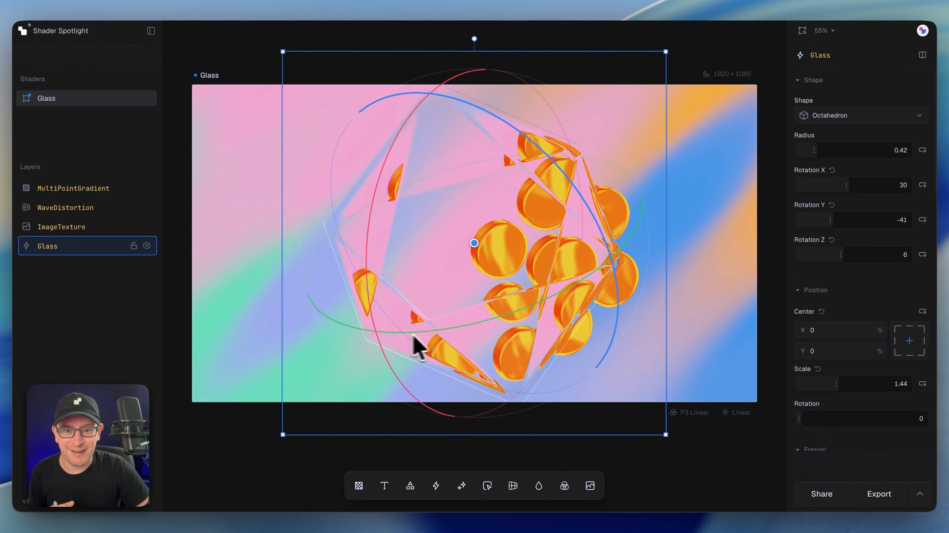
{"action": "left_click_drag", "start_coordinate": [414, 336], "coordinate": [596, 284]}
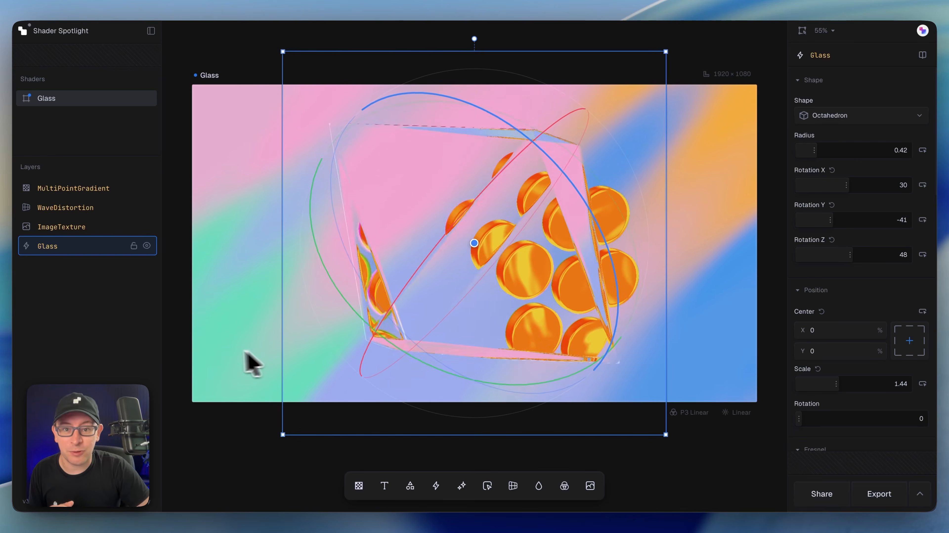
Animate the Glass layer's Rotation Y automatically in Loop mode with Linear easing
{"action": "left_click", "coordinate": [923, 220]}
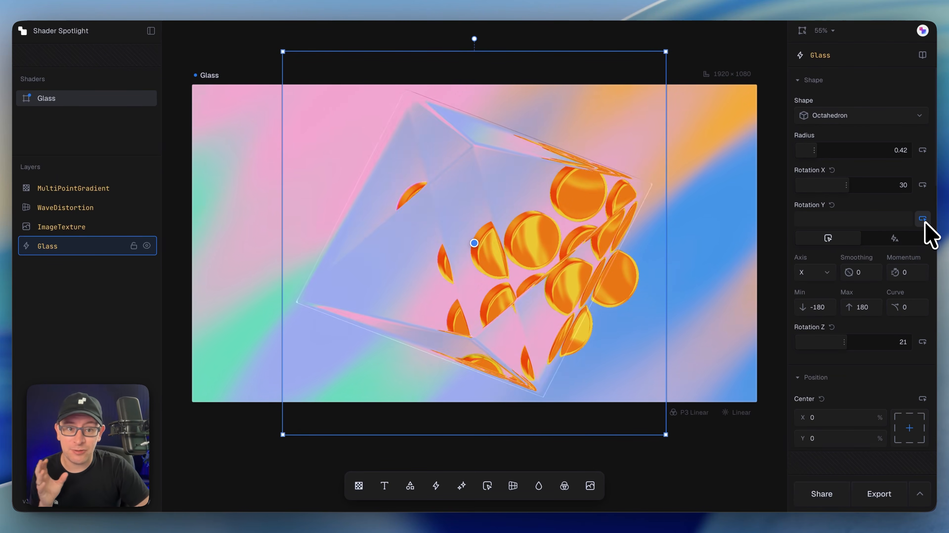
{"action": "left_click", "coordinate": [914, 241]}
{"action": "left_click", "coordinate": [827, 274]}
{"action": "left_click", "coordinate": [827, 304]}
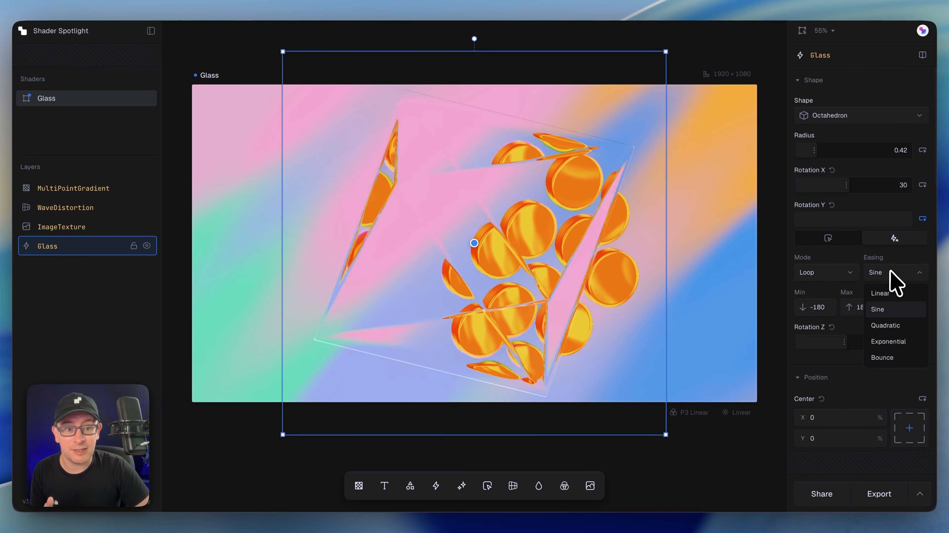
Delete the ImageTexture layer containing the coins
{"action": "left_click", "coordinate": [67, 226]}
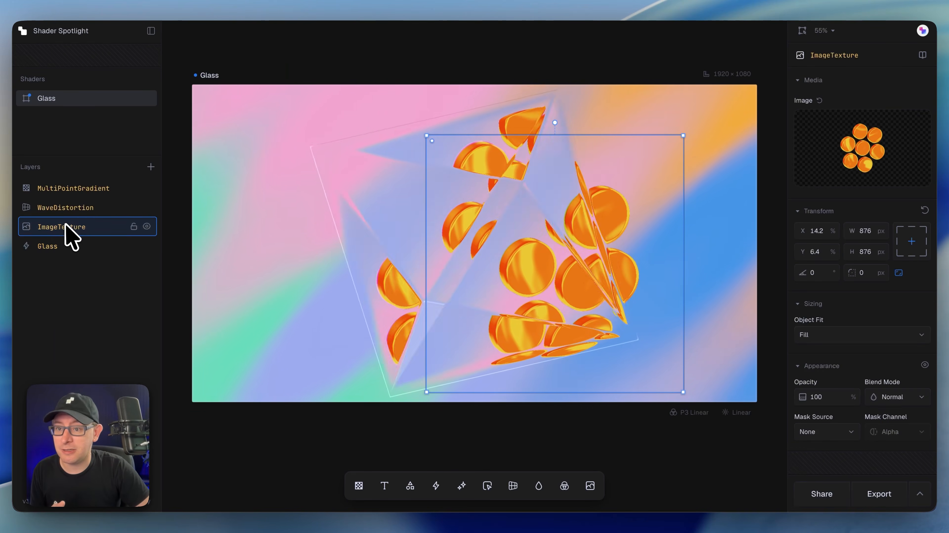
{"action": "right_click", "coordinate": [68, 224]}
{"action": "left_click", "coordinate": [85, 430]}
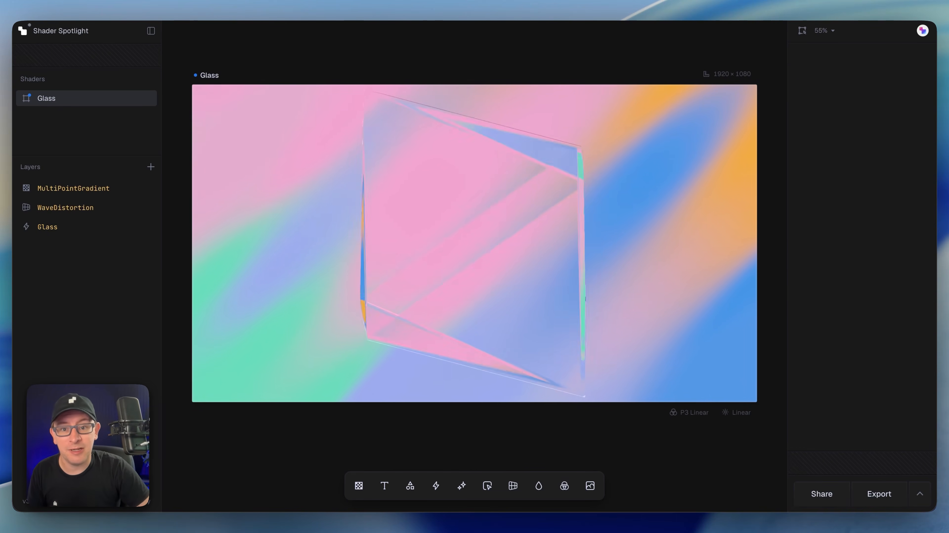
Set the Speed of the Glass layer's Rotation Y loop to 0.3
{"action": "left_click", "coordinate": [512, 270]}
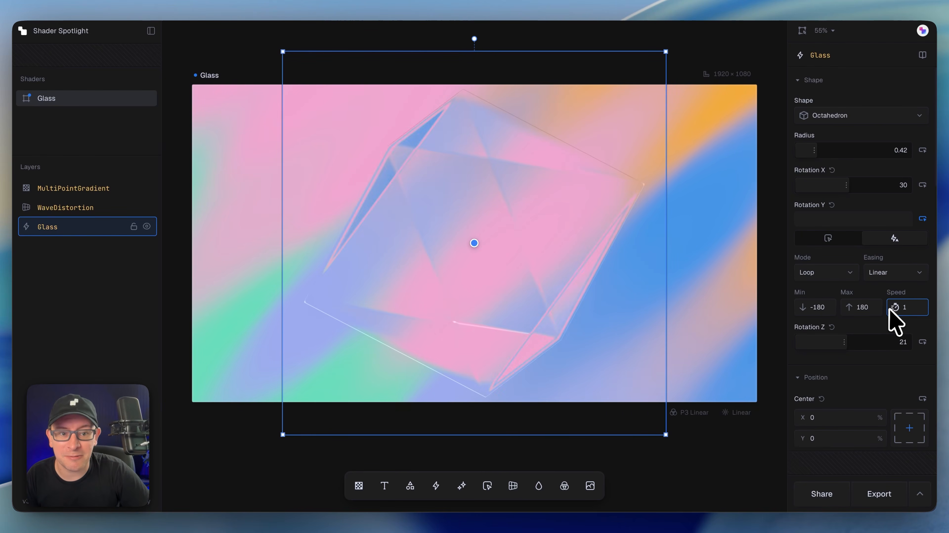
{"action": "left_click_drag", "start_coordinate": [889, 309], "coordinate": [883, 310]}
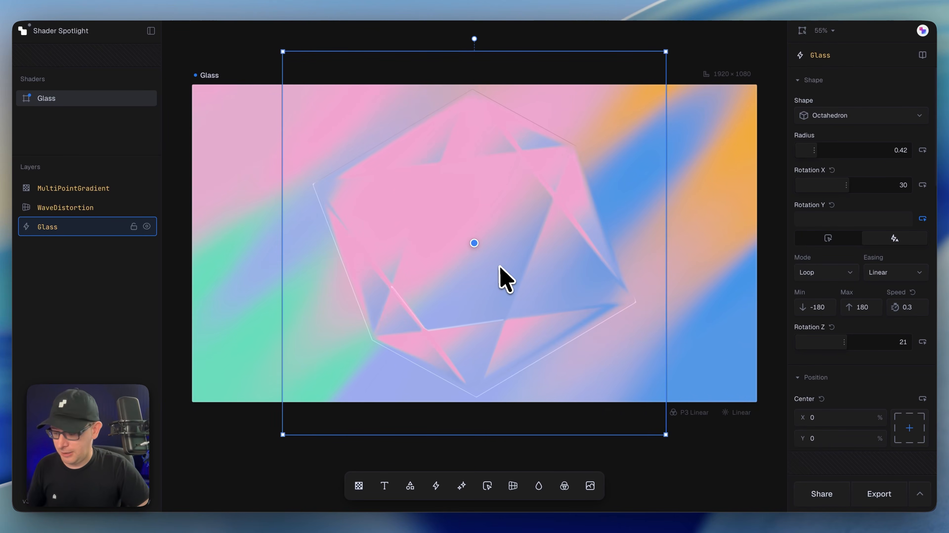
Enlarge the glass octahedron to a Scale of 2.32 and move its centre to X 21, Y 13
{"action": "scroll", "coordinate": [504, 278], "scroll_direction": "down", "scroll_amount": 4}
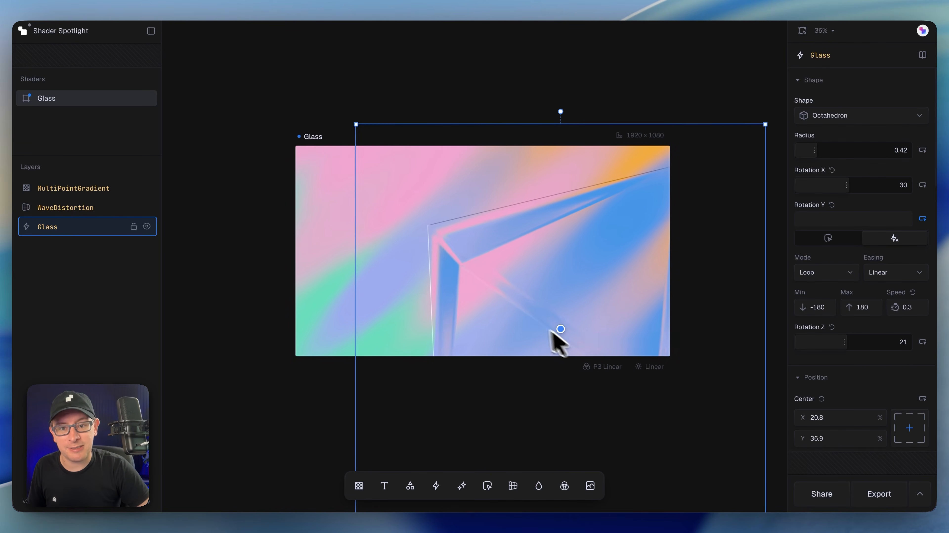
{"action": "left_click_drag", "start_coordinate": [517, 228], "coordinate": [527, 261]}
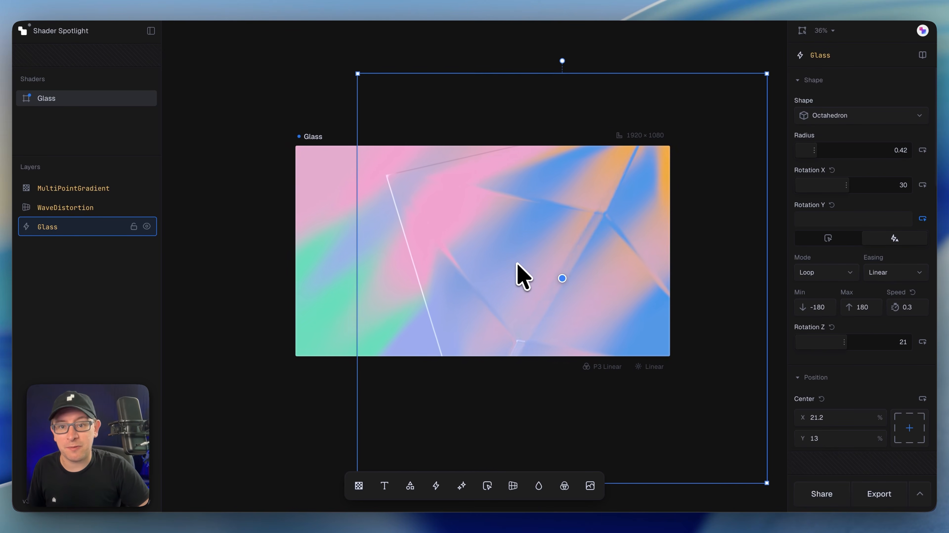
Set the Glass layer's Refraction to 2 and its Aberration to 0.42
{"action": "scroll", "coordinate": [884, 339], "scroll_direction": "down", "scroll_amount": 8}
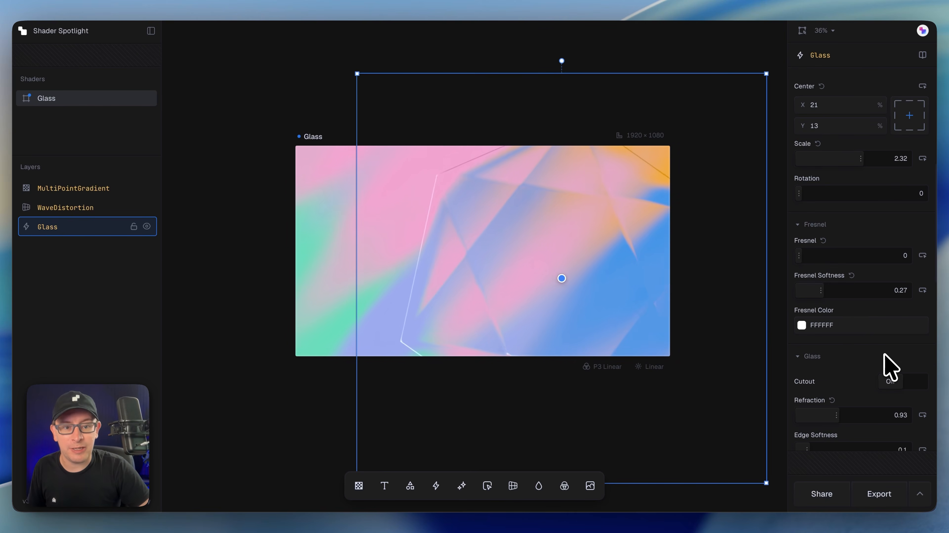
{"action": "scroll", "coordinate": [851, 336], "scroll_direction": "down", "scroll_amount": 3}
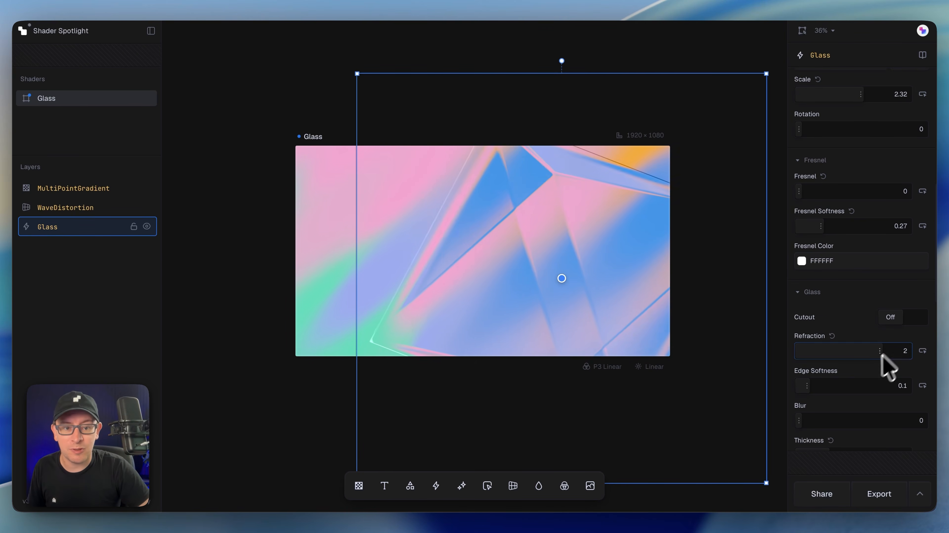
{"action": "scroll", "coordinate": [874, 377], "scroll_direction": "down", "scroll_amount": 7}
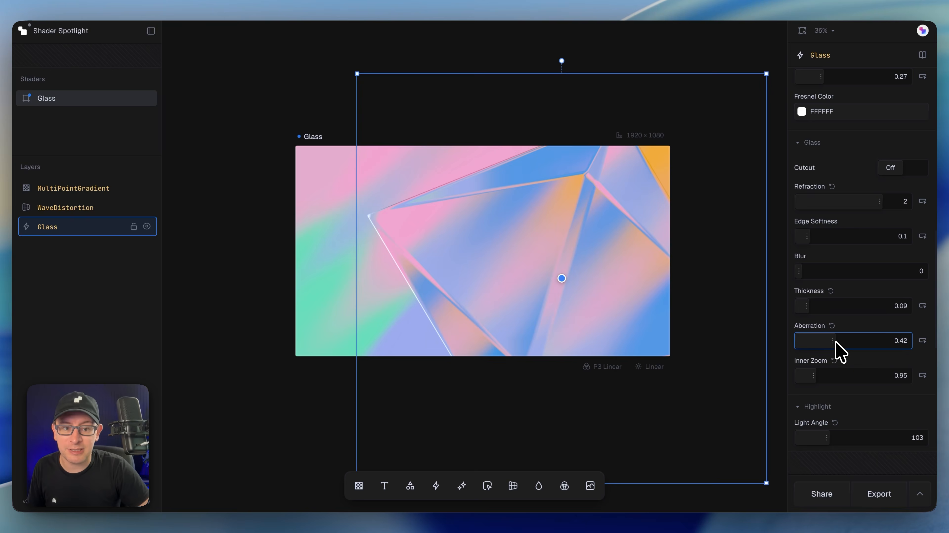
Adjust the Glass layer's lighting to Light Angle 169, Highlight 1.47 and Highlight Softness 0.13, then deselect the layer
{"action": "scroll", "coordinate": [835, 347], "scroll_direction": "down", "scroll_amount": 2}
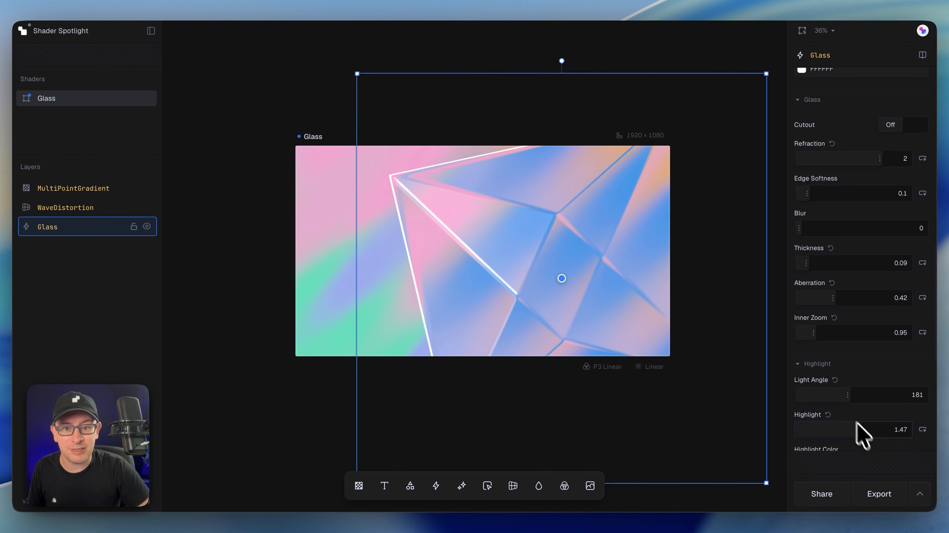
{"action": "scroll", "coordinate": [847, 409], "scroll_direction": "down", "scroll_amount": 4}
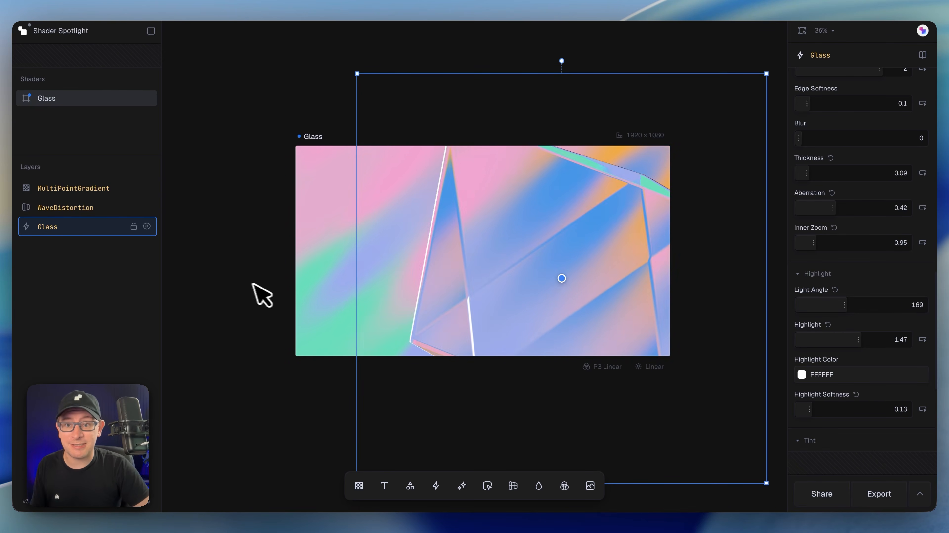
{"action": "left_click", "coordinate": [253, 284]}
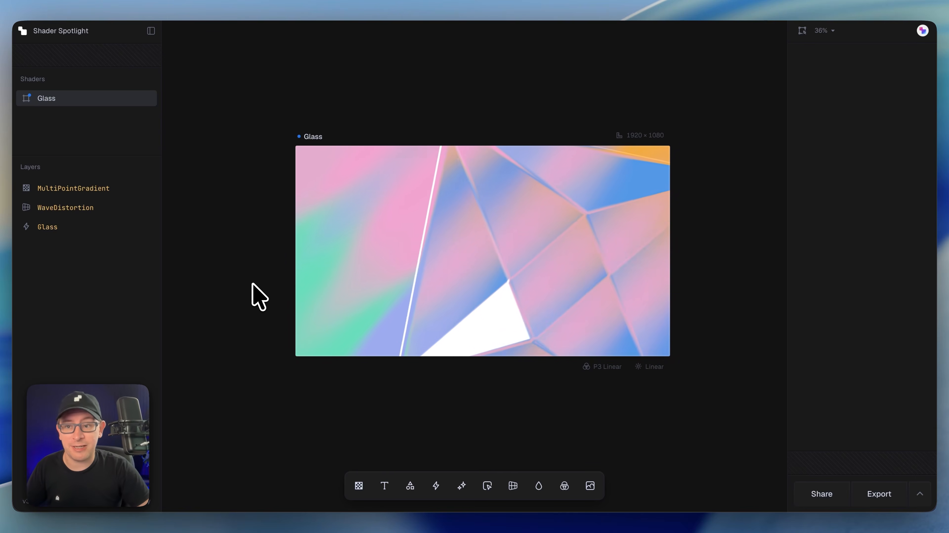
Try the WaveDistortion layer's Strength at 1 and bring it back down slightly
{"action": "left_click", "coordinate": [68, 213]}
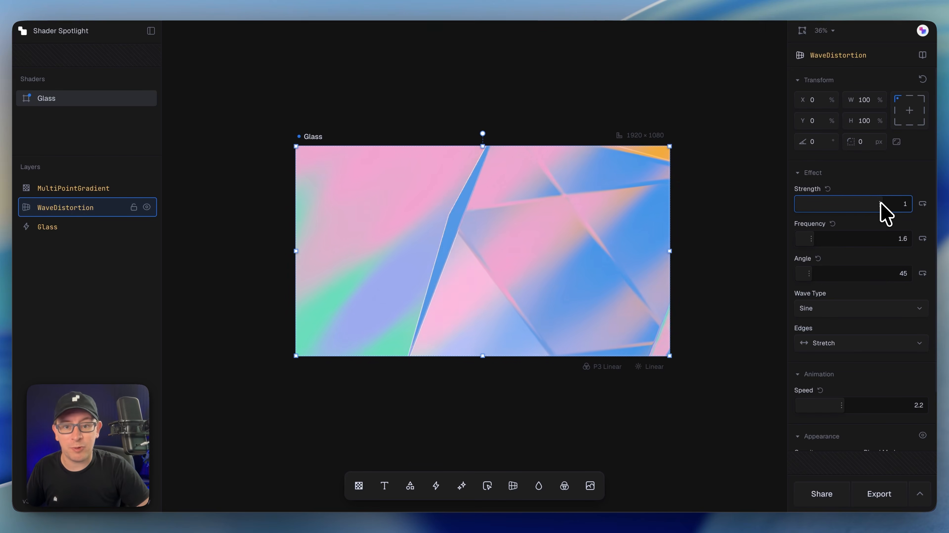
{"action": "left_click_drag", "start_coordinate": [882, 203], "coordinate": [852, 205]}
Randomize the MultiPointGradient layer's colours repeatedly until a purple, olive and green palette comes up, then deselect the layer
{"action": "left_click", "coordinate": [102, 188]}
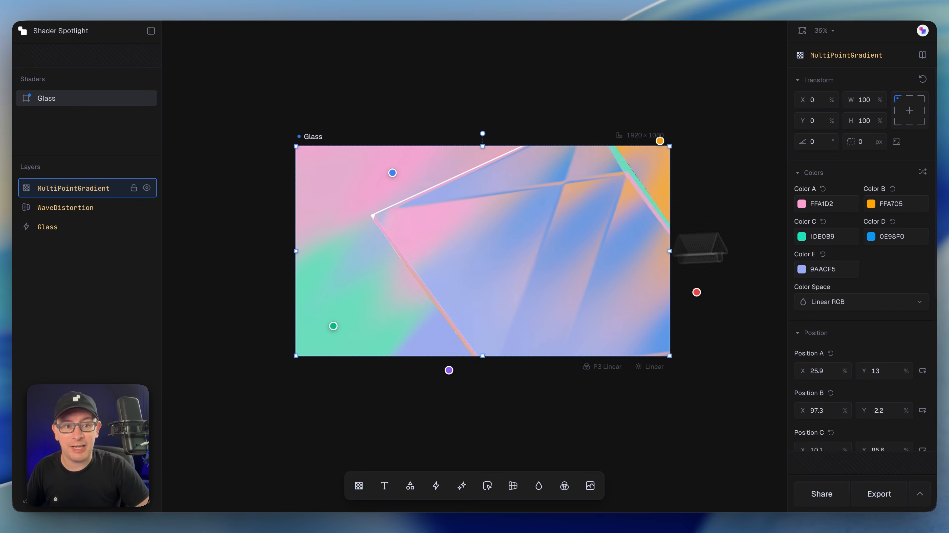
{"action": "left_click", "coordinate": [924, 172]}
{"action": "left_click", "coordinate": [924, 172]}
{"action": "left_click", "coordinate": [924, 172]}
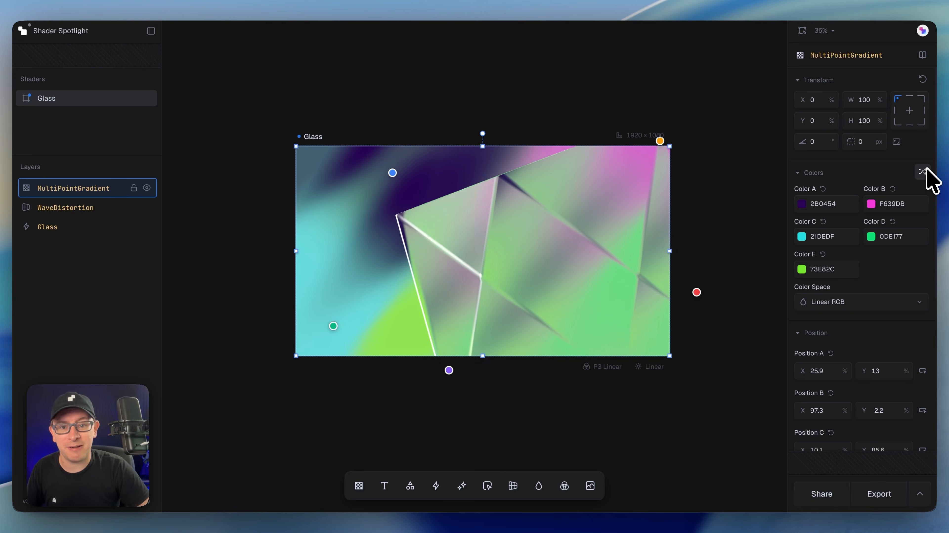
{"action": "left_click", "coordinate": [924, 171]}
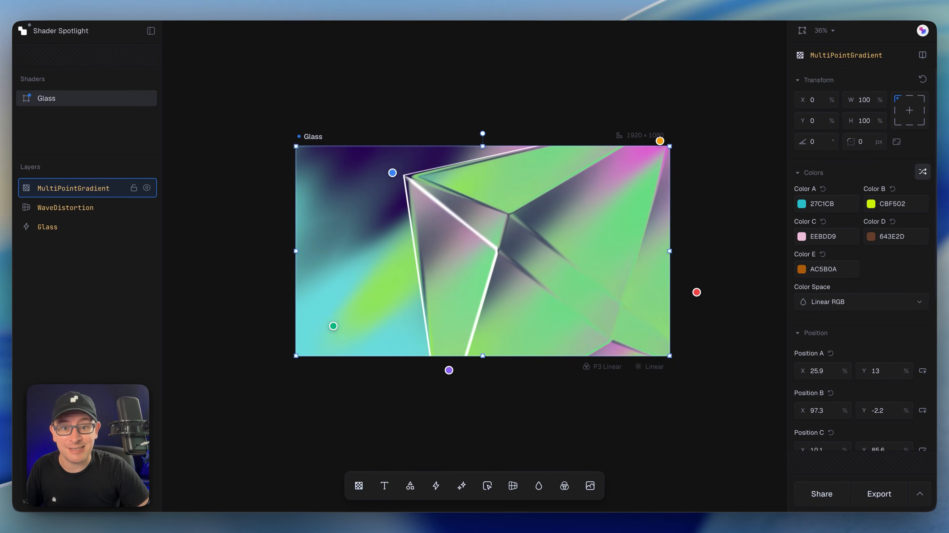
{"action": "left_click", "coordinate": [924, 172]}
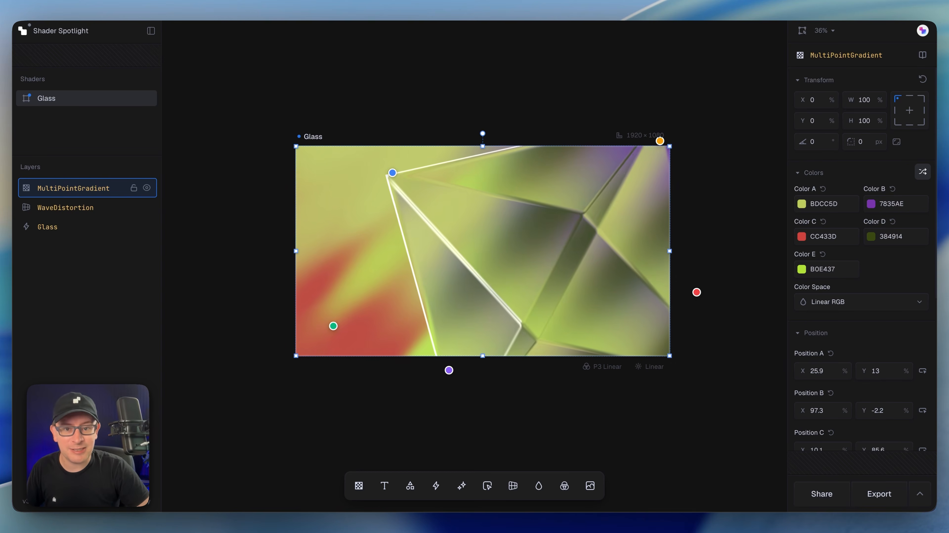
{"action": "left_click", "coordinate": [925, 173]}
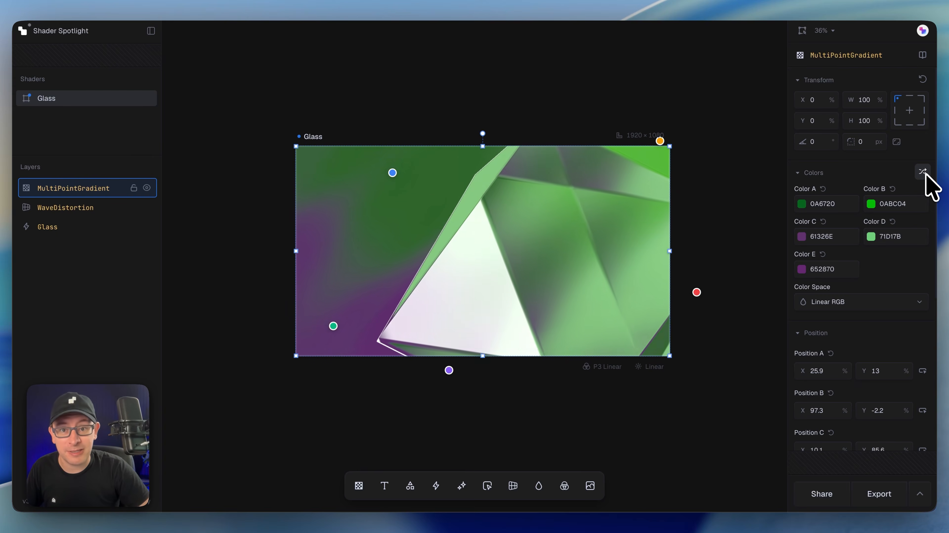
{"action": "left_click", "coordinate": [616, 408]}
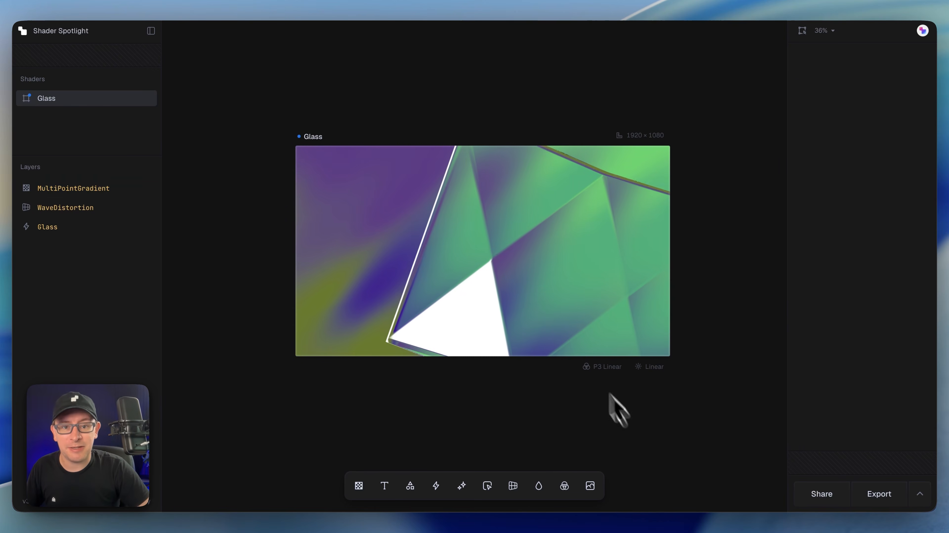
Select the glass octahedron and nudge its centre to X 20.9, Y 12.8
{"action": "left_click_drag", "start_coordinate": [515, 259], "coordinate": [507, 295]}
{"action": "scroll", "coordinate": [490, 315], "scroll_direction": "up", "scroll_amount": 3}
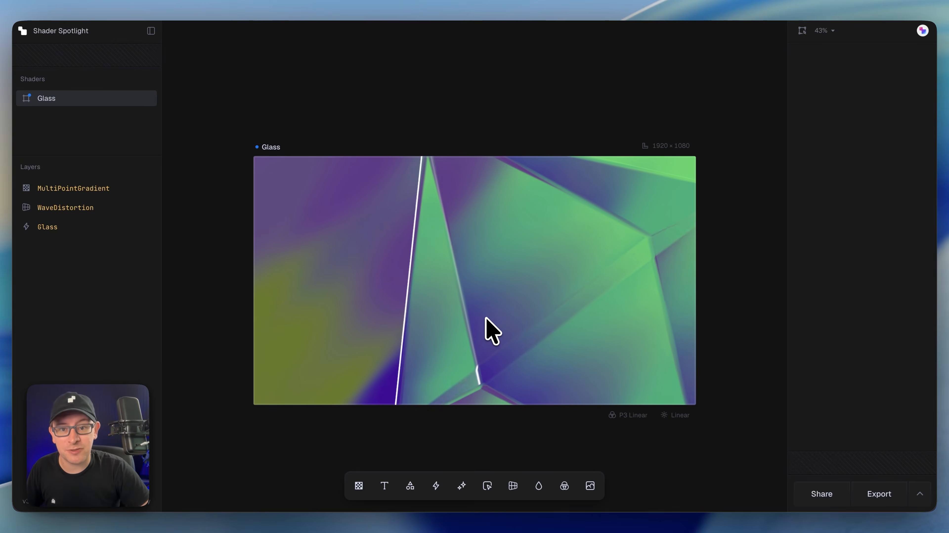
{"action": "left_click", "coordinate": [489, 278]}
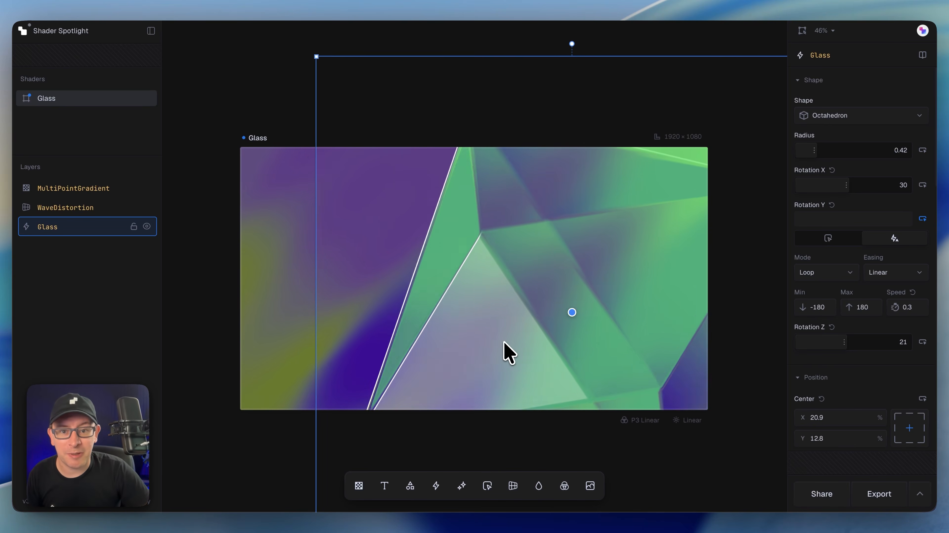